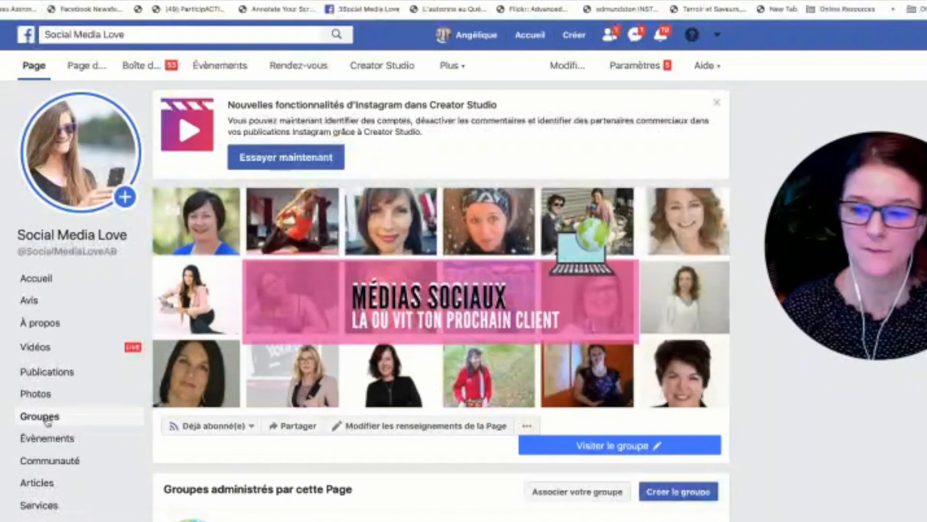
Step: Start a new group for the Social Media Love page and keep its privacy set to Privé
click(679, 493)
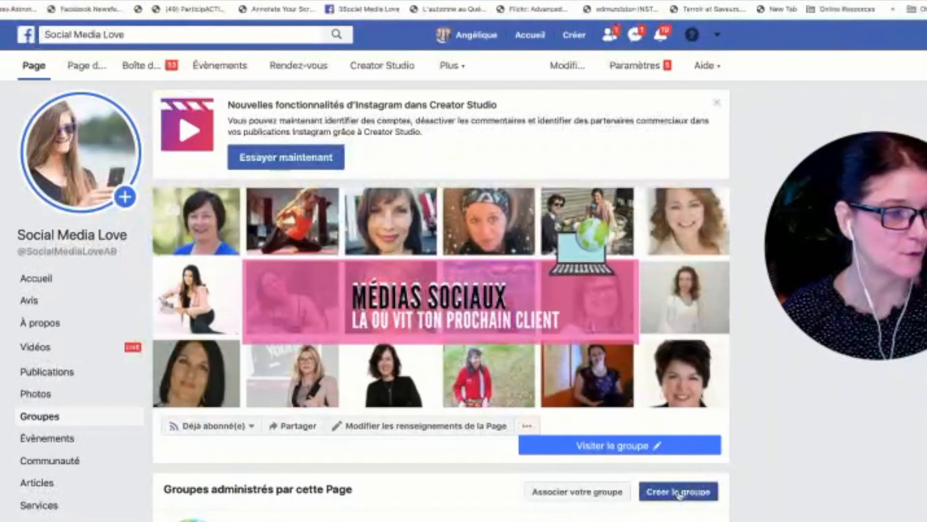
drag(282, 180, 388, 179)
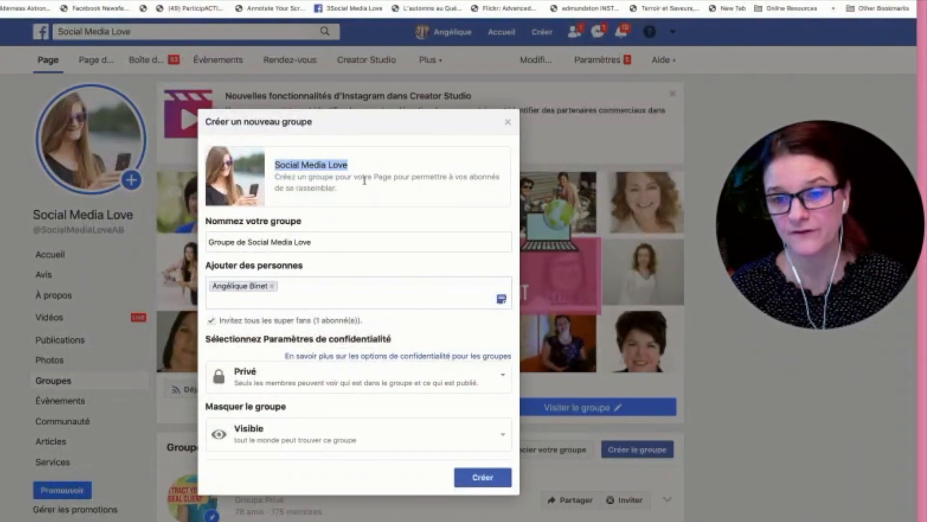
drag(411, 178, 443, 192)
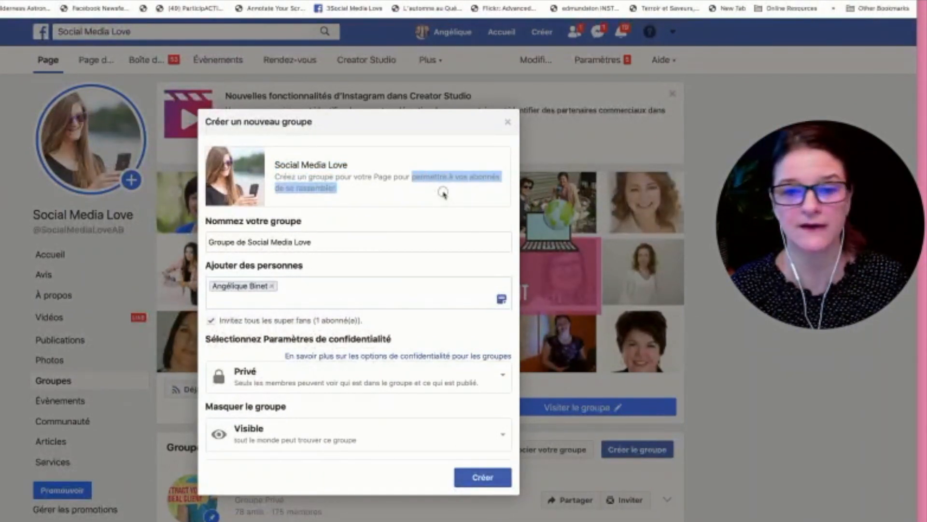
click(227, 300)
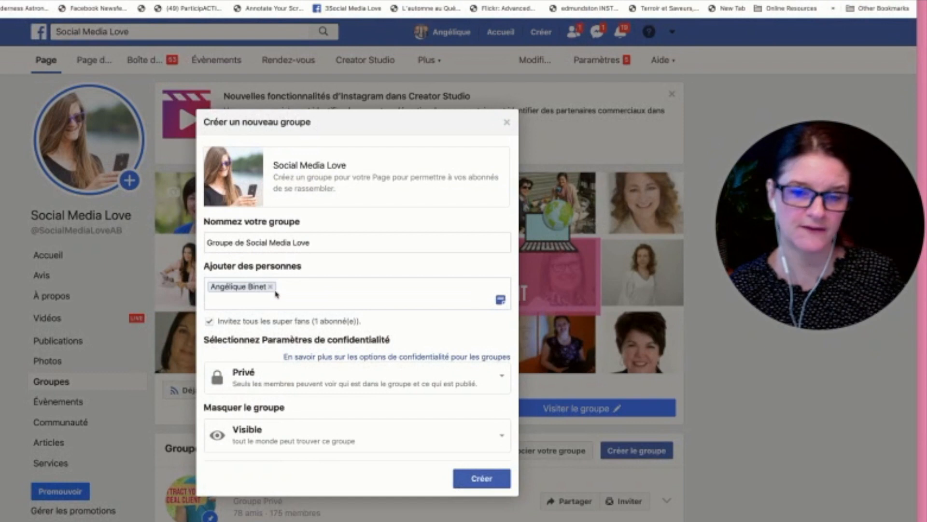
click(244, 303)
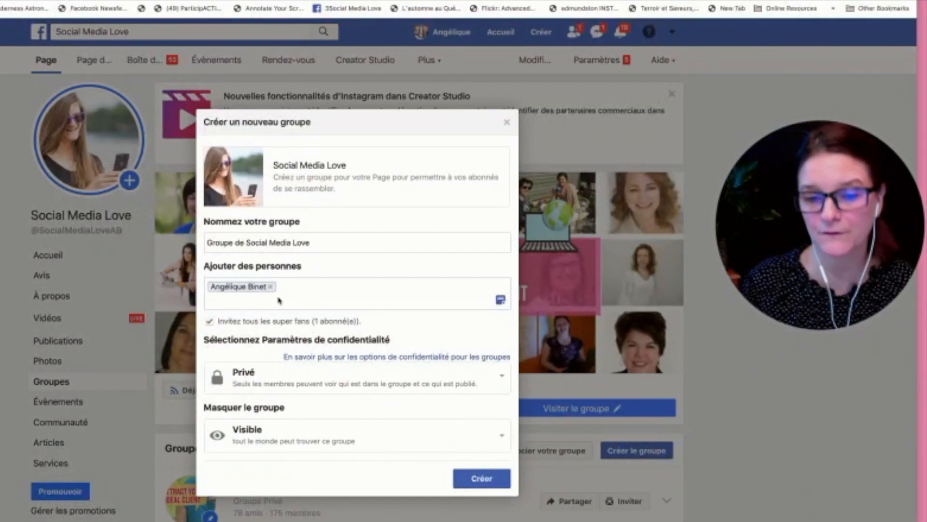
click(501, 379)
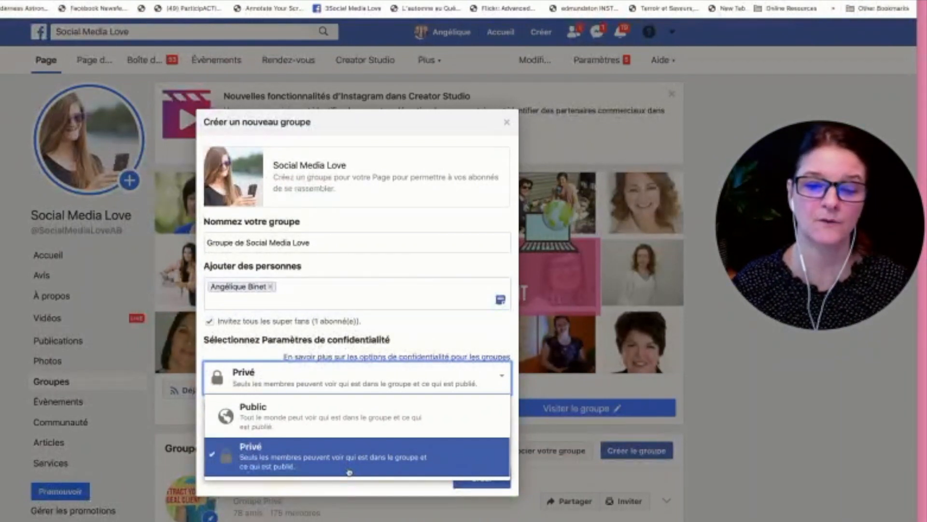
click(327, 458)
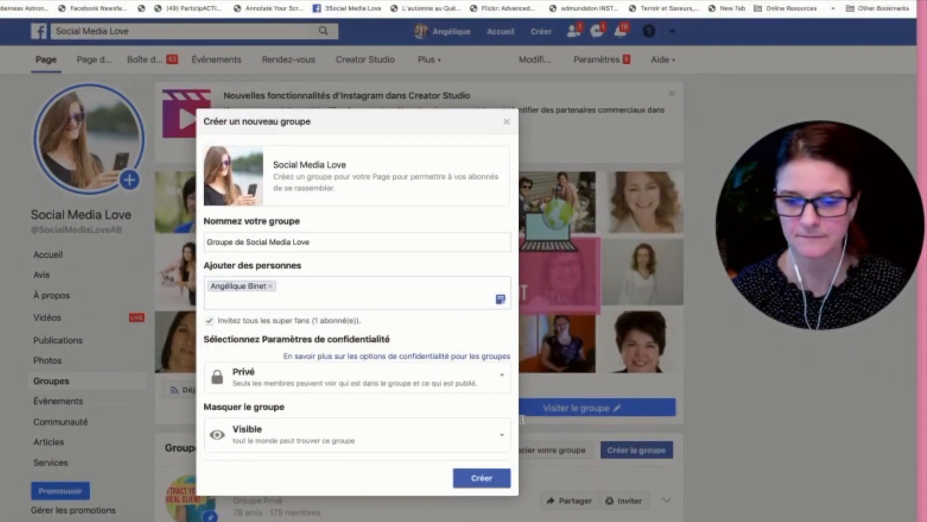
Step: Name the new group "Attirer ton client idéal" and create it
click(256, 242)
drag(343, 242, 202, 242)
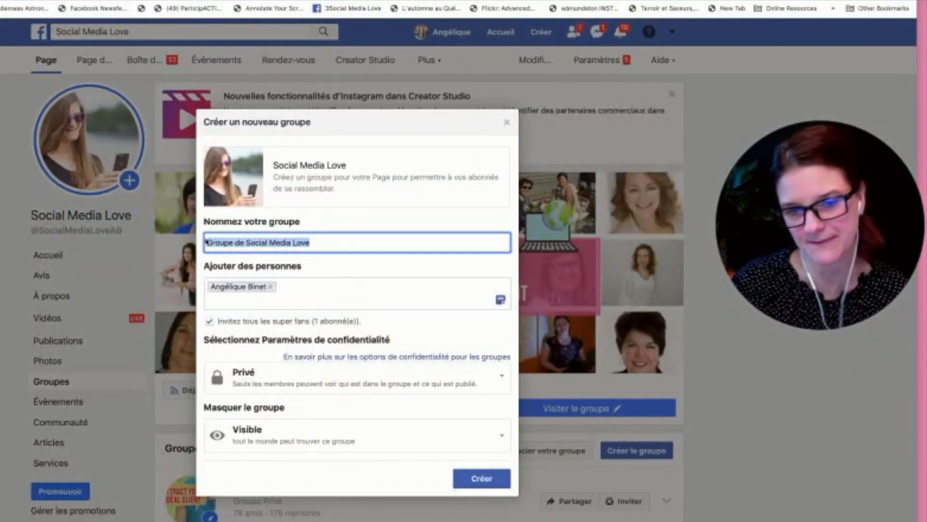
text(Attrire)
key(BackSpace)
key(BackSpace)
key(BackSpace)
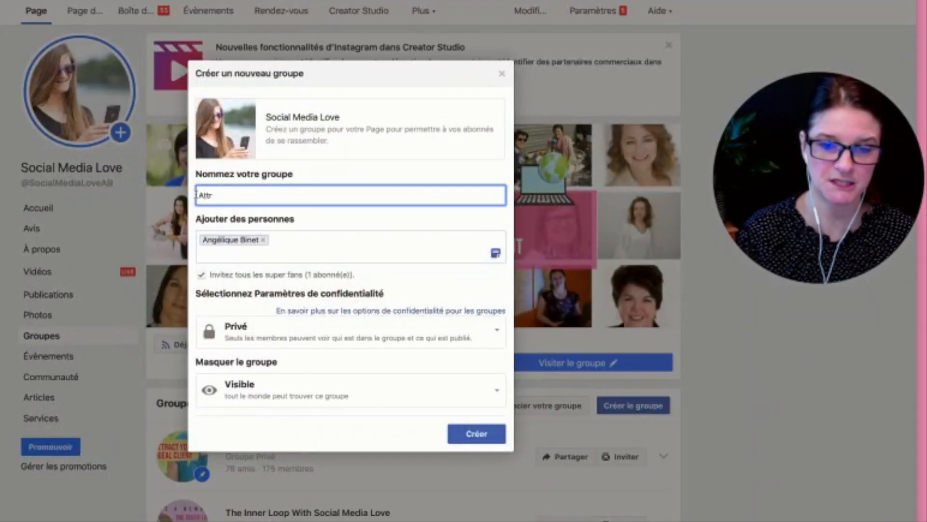
text(irer to)
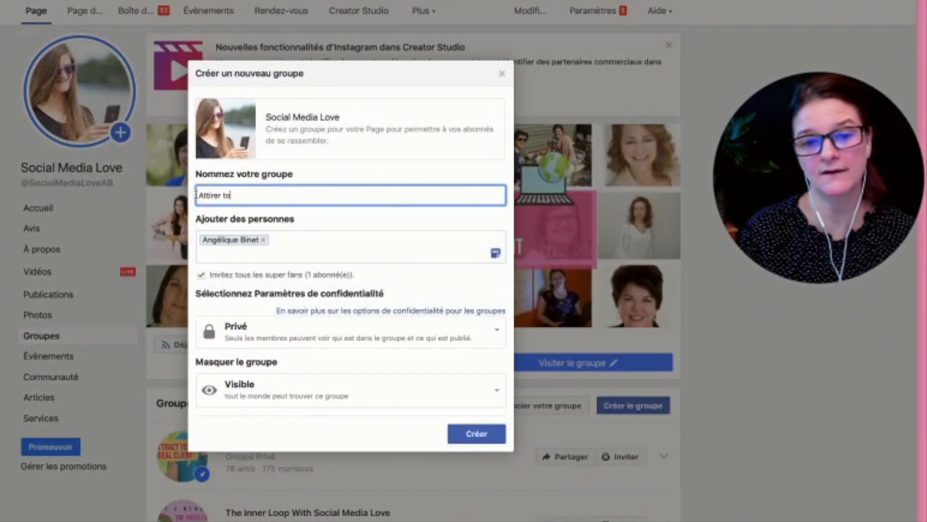
text(n client idéal)
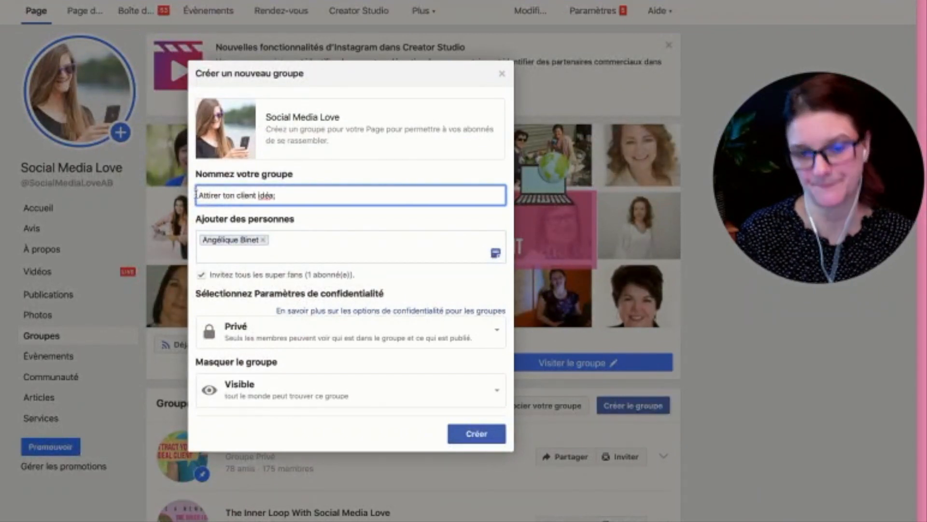
click(474, 434)
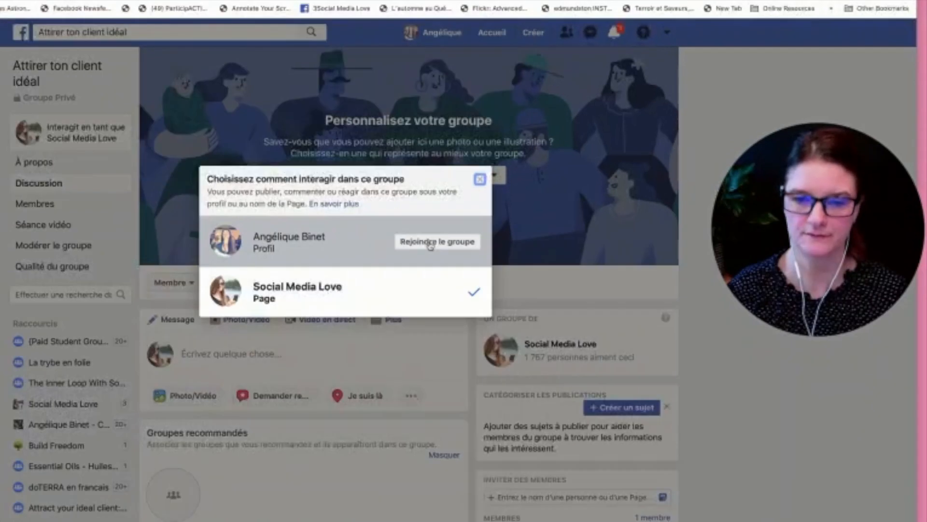
Step: Join the group with the personal profile and switch the group interactions back to the Social Media Love page
click(370, 275)
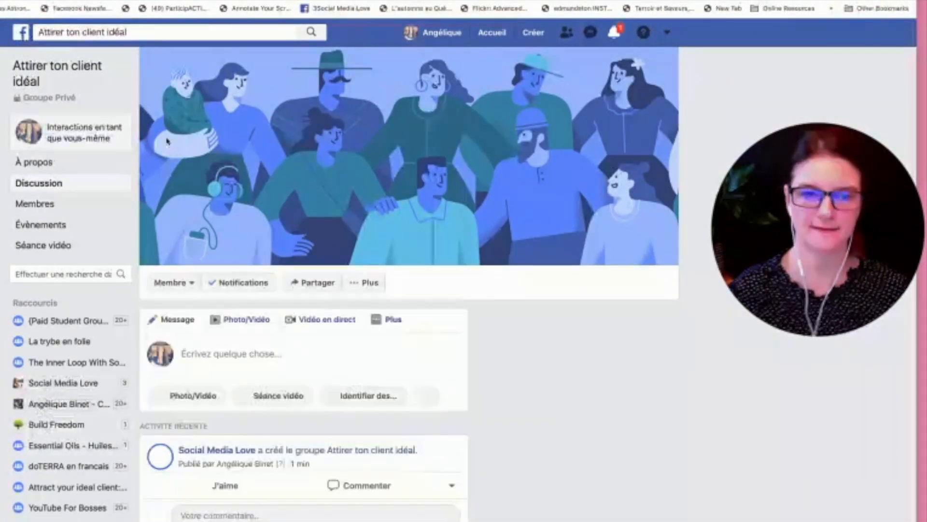
click(98, 139)
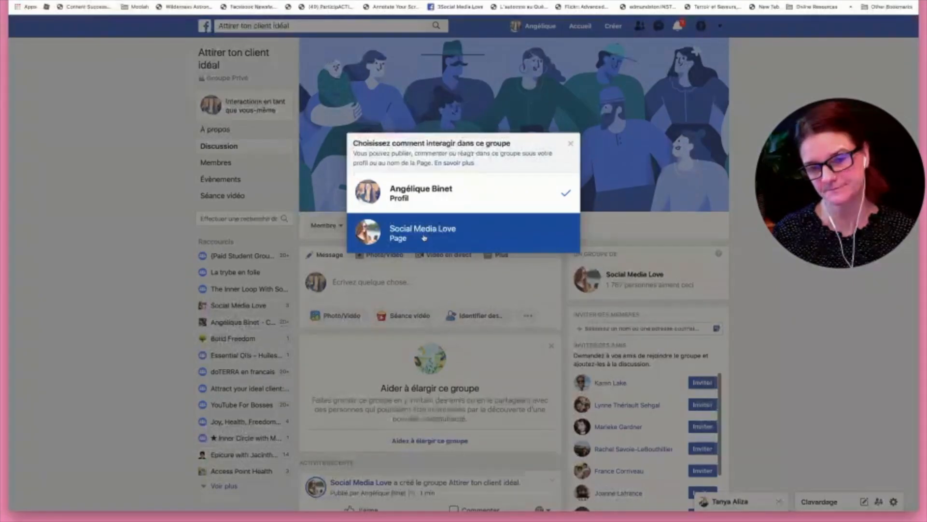
click(424, 237)
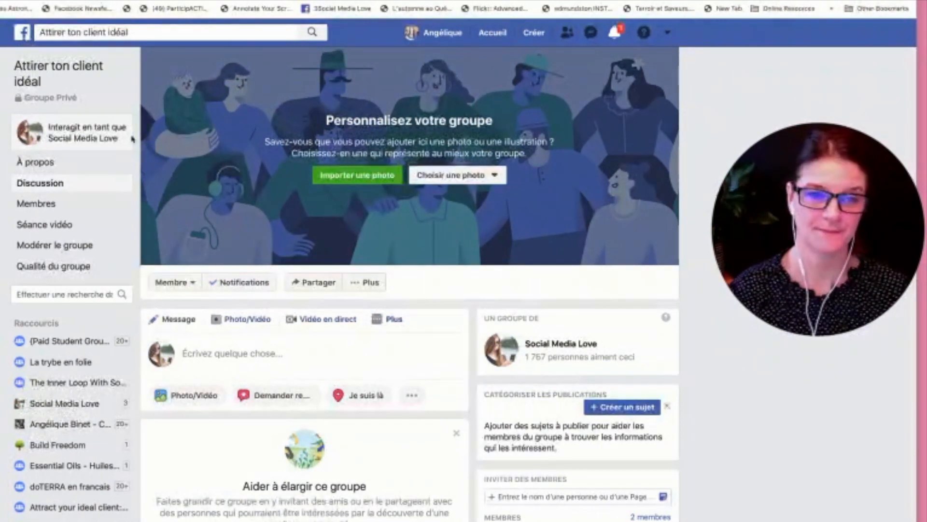
Step: Switch the group interactions to the personal profile and return to the Social Media Love page identity
click(98, 137)
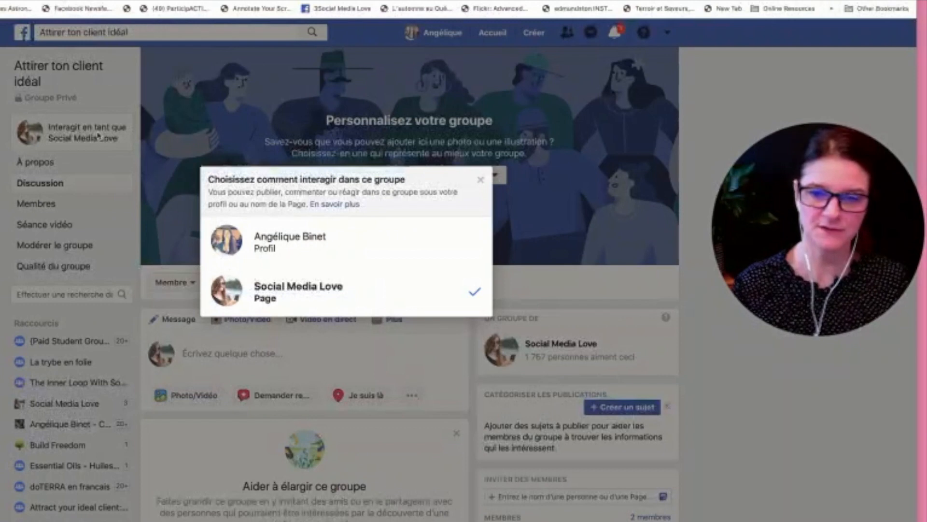
click(311, 302)
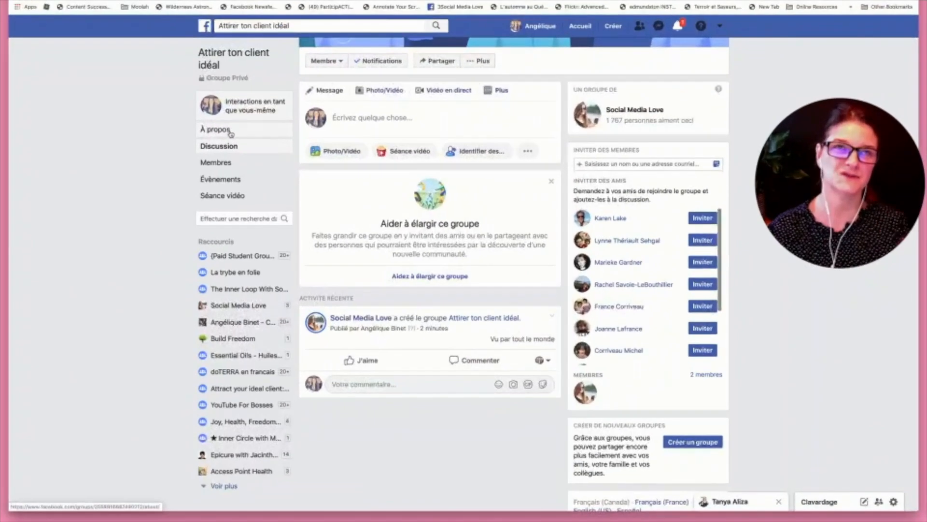
click(242, 108)
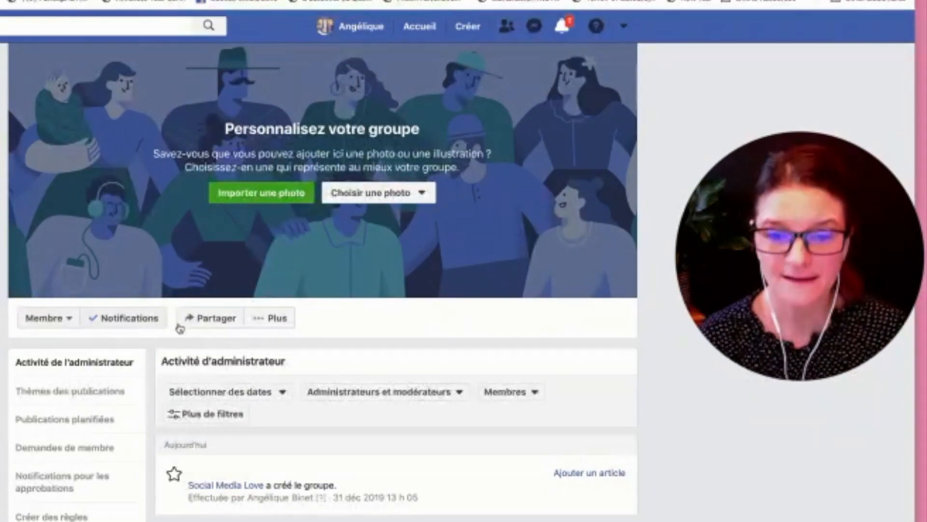
Step: Open the group's settings and bring up the options for changing its group type
click(257, 320)
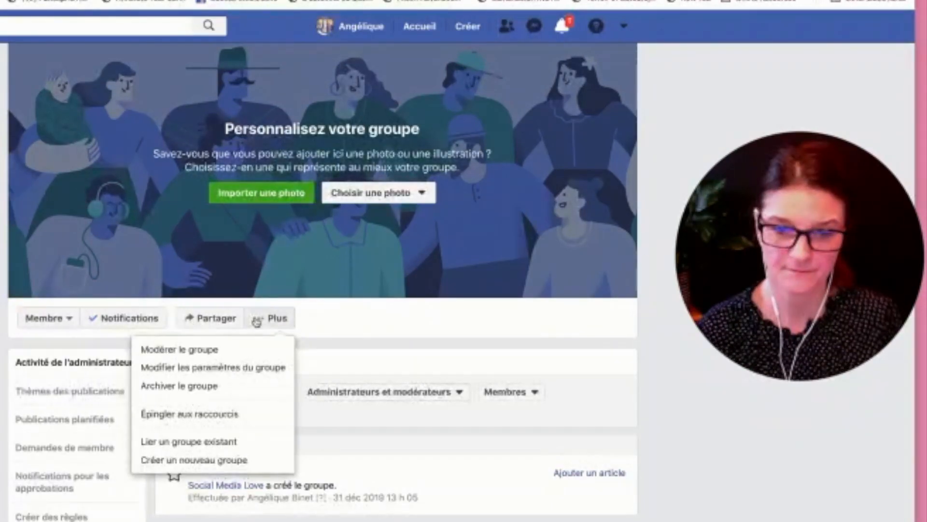
click(194, 368)
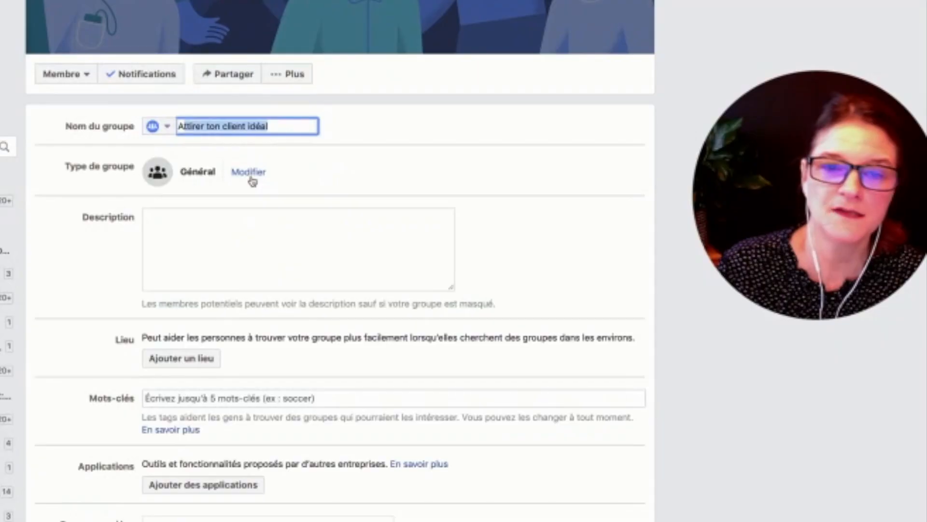
click(249, 173)
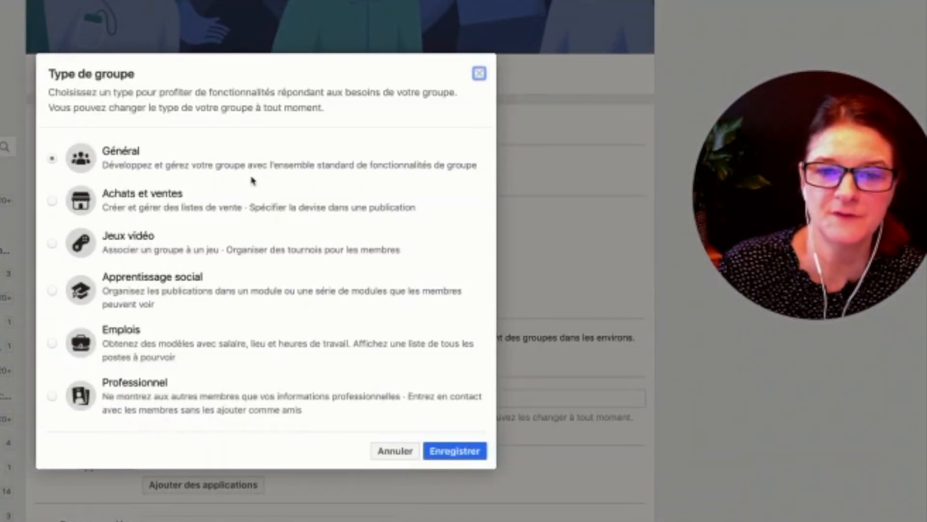
Step: Compare the available group types, including Apprentissage social and Professionnel, and save Général as the group's type
click(105, 154)
double_click(104, 153)
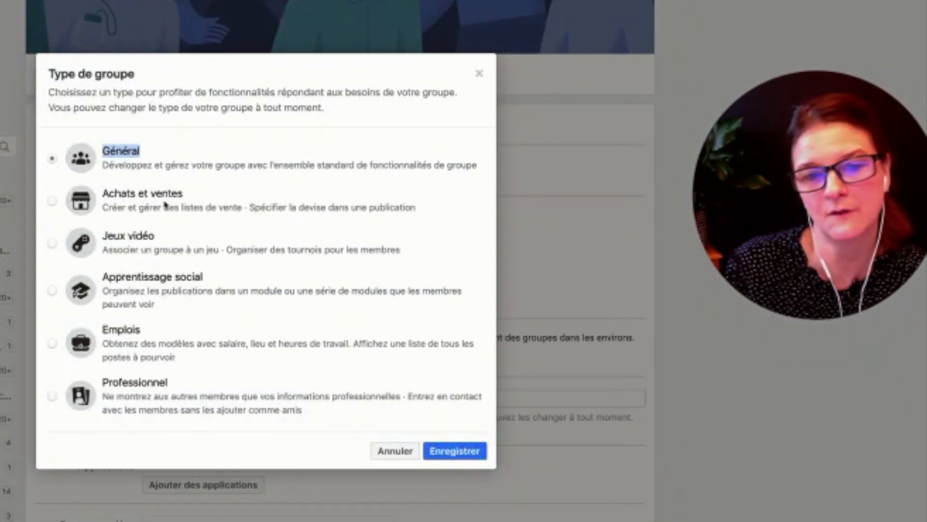
drag(104, 196, 200, 195)
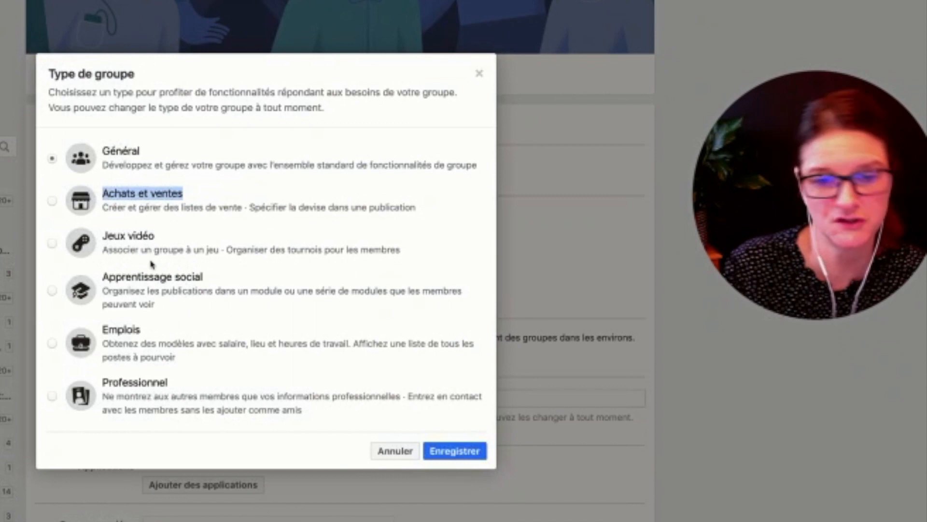
click(128, 301)
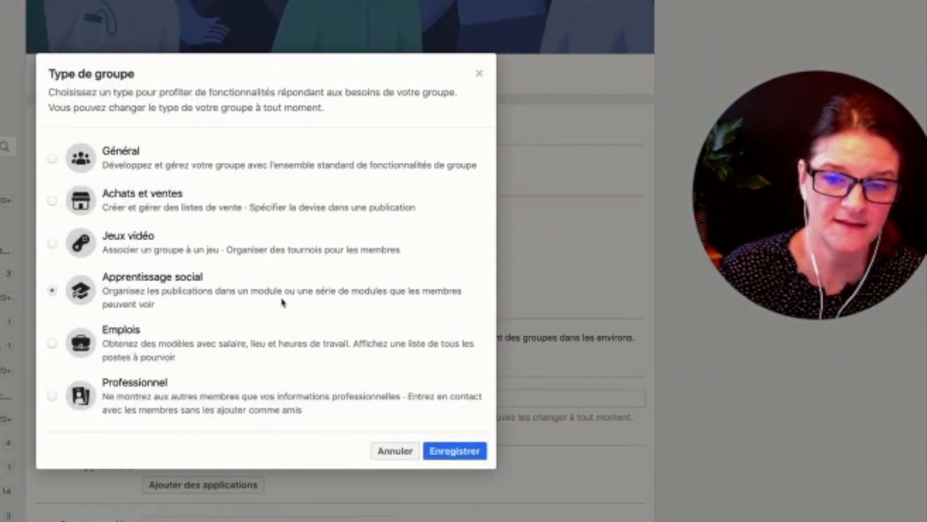
drag(250, 292, 341, 292)
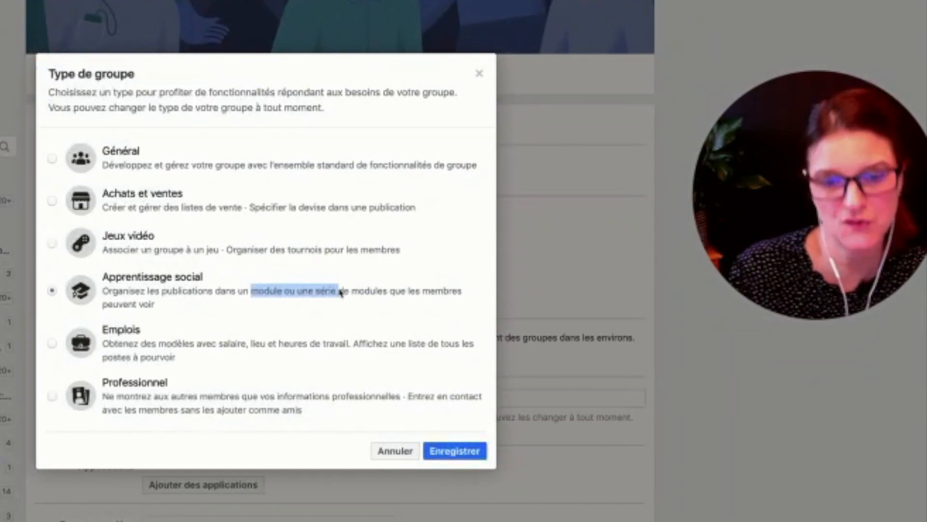
drag(105, 333, 172, 332)
click(139, 396)
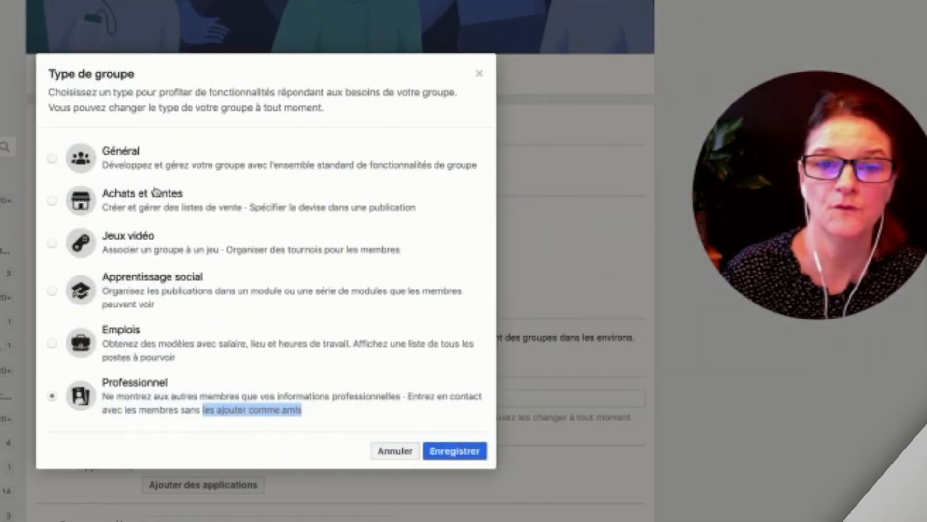
click(51, 158)
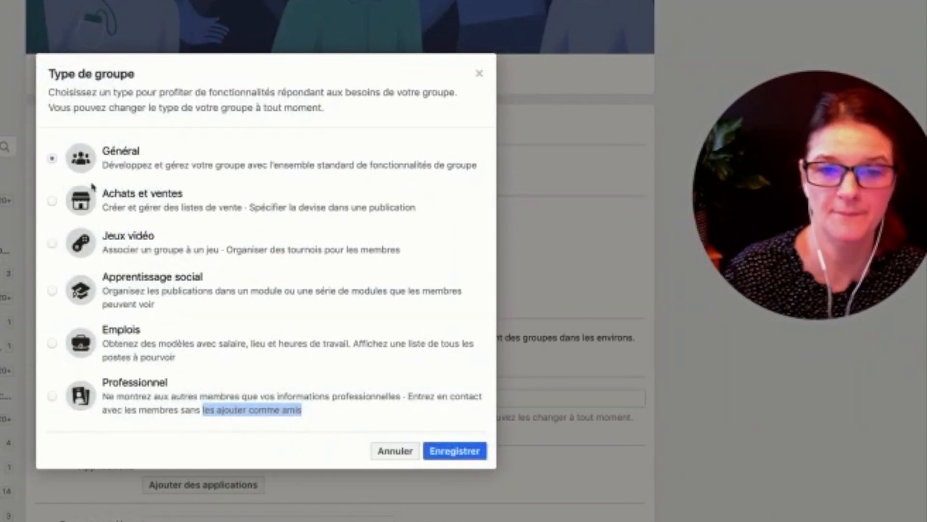
click(448, 454)
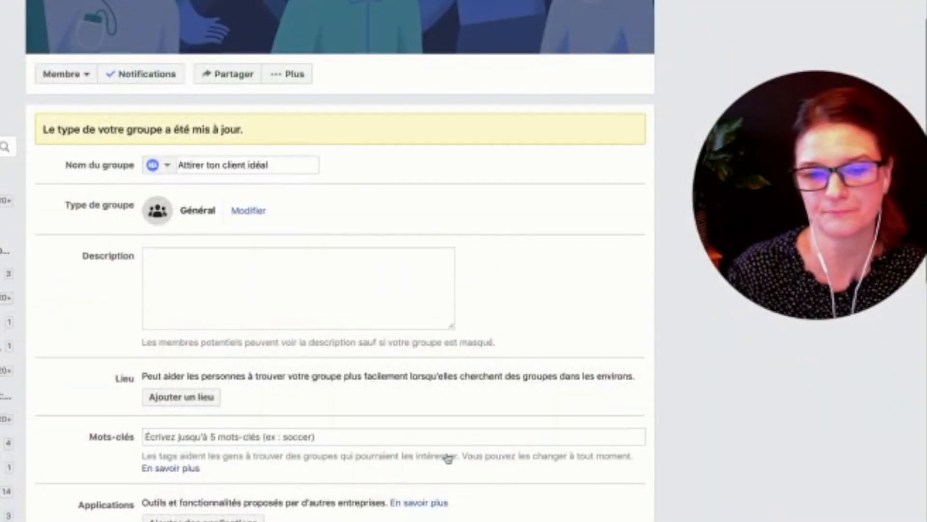
Step: Enlarge the group's empty Description box to make room for a long text
click(221, 263)
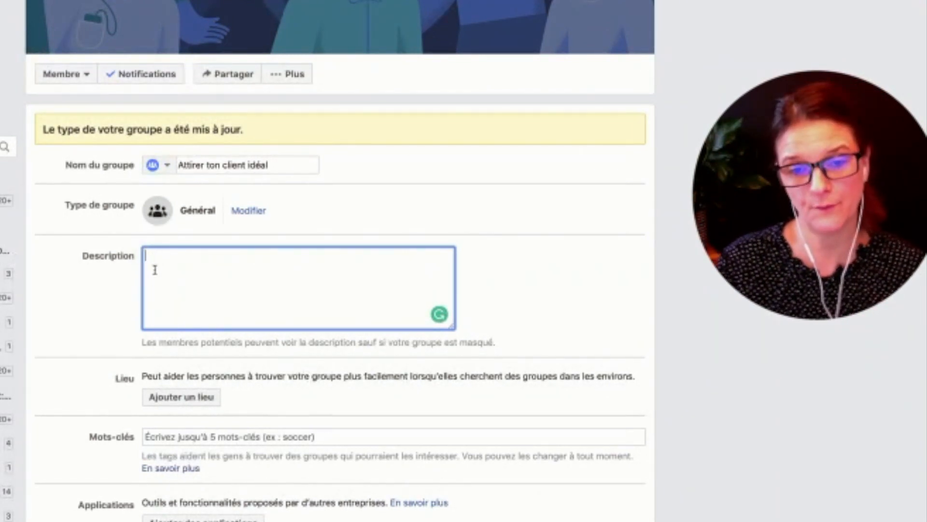
scroll(207, 306, down, 2)
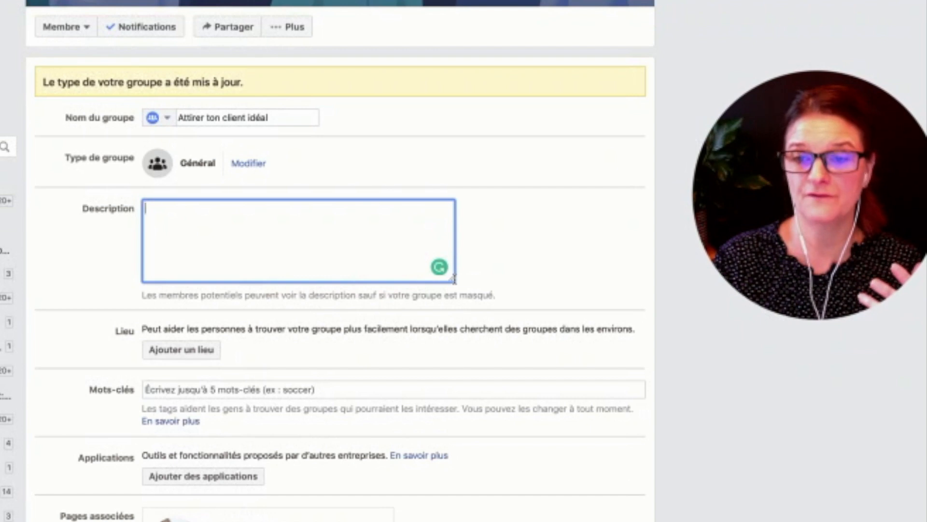
drag(454, 279, 521, 520)
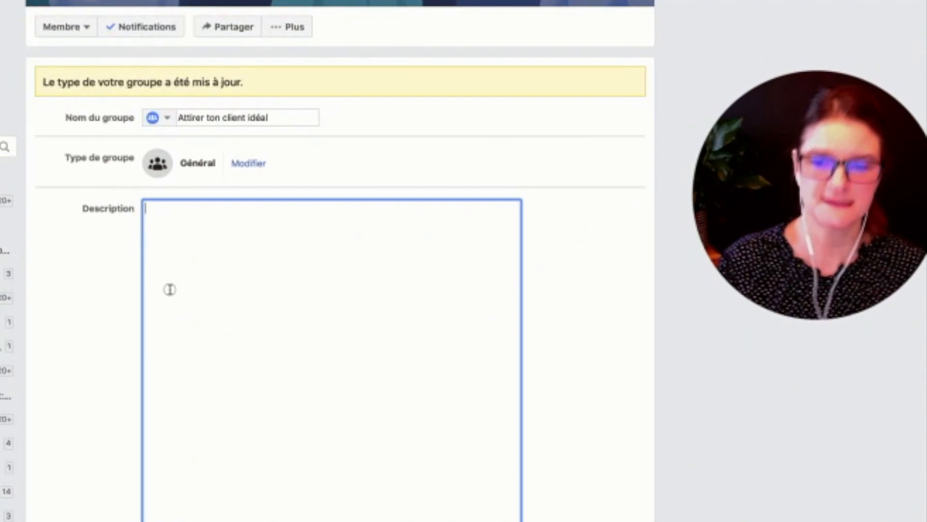
Step: Examine the location, keyword and application settings, and view the #SYNC app's permissions without adding it
scroll(422, 447, down, 3)
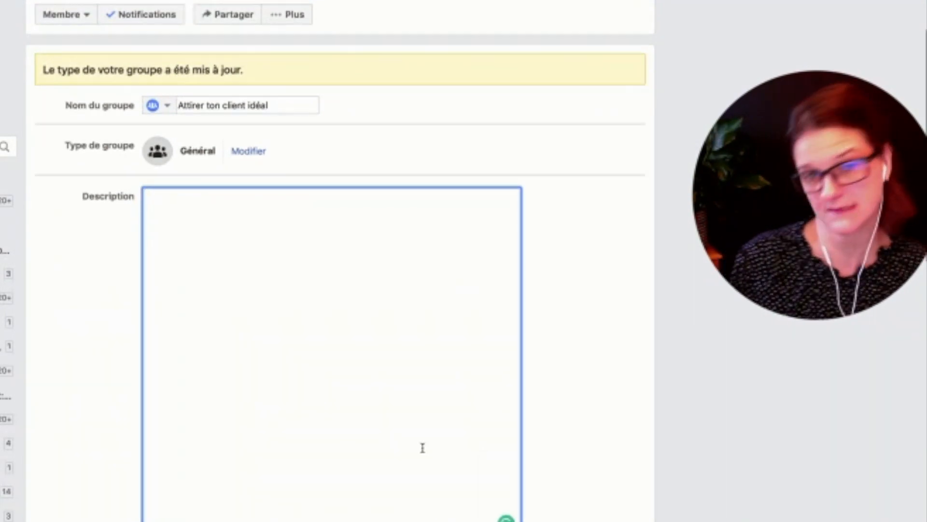
scroll(408, 441, down, 2)
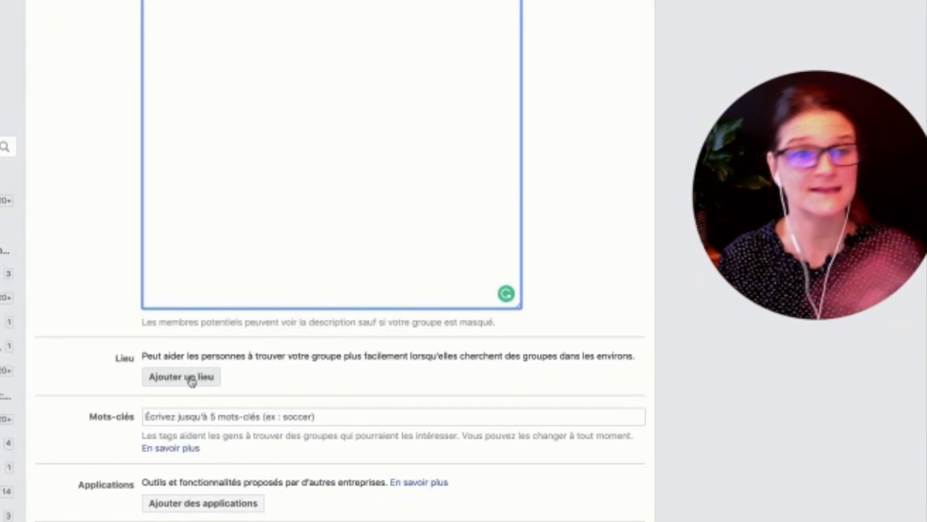
scroll(192, 382, down, 3)
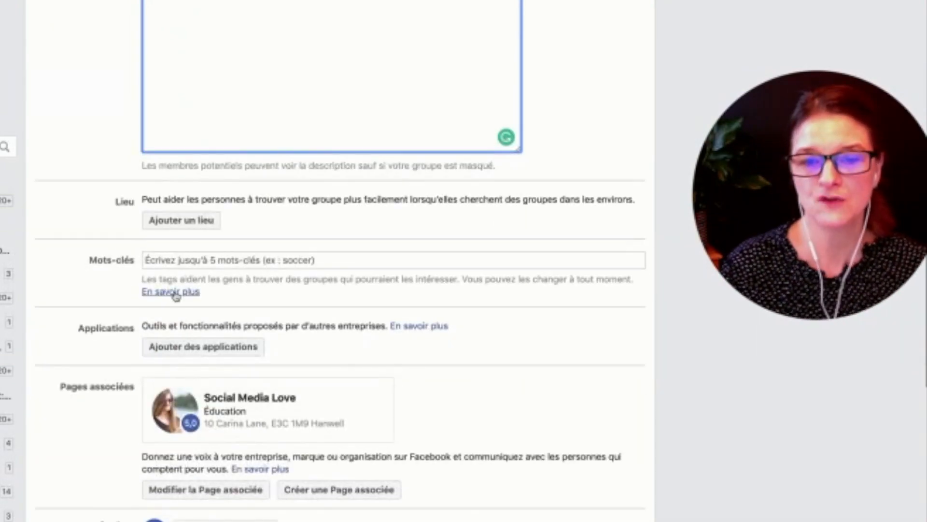
click(206, 263)
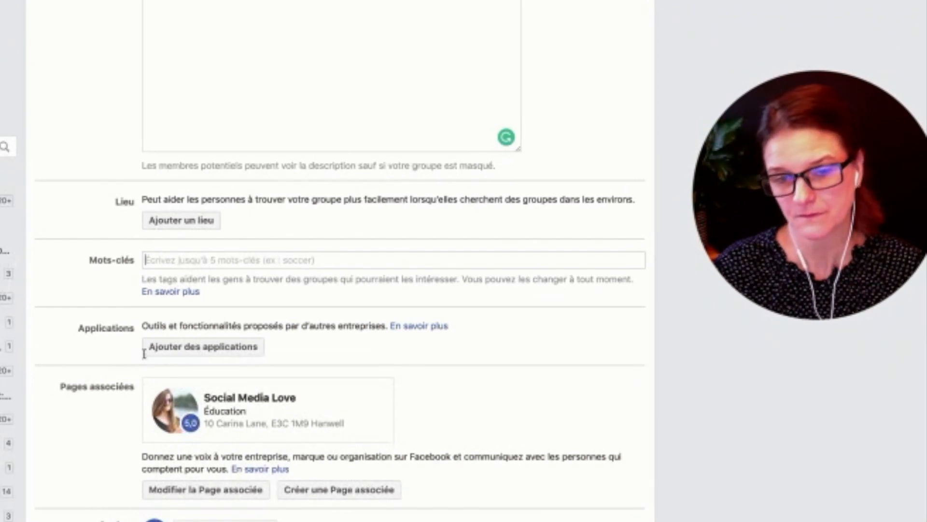
click(207, 357)
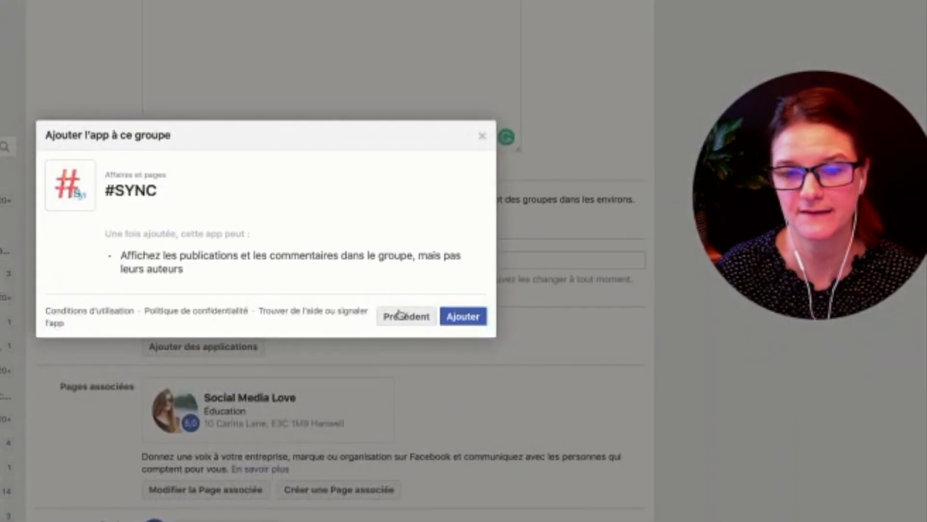
click(399, 316)
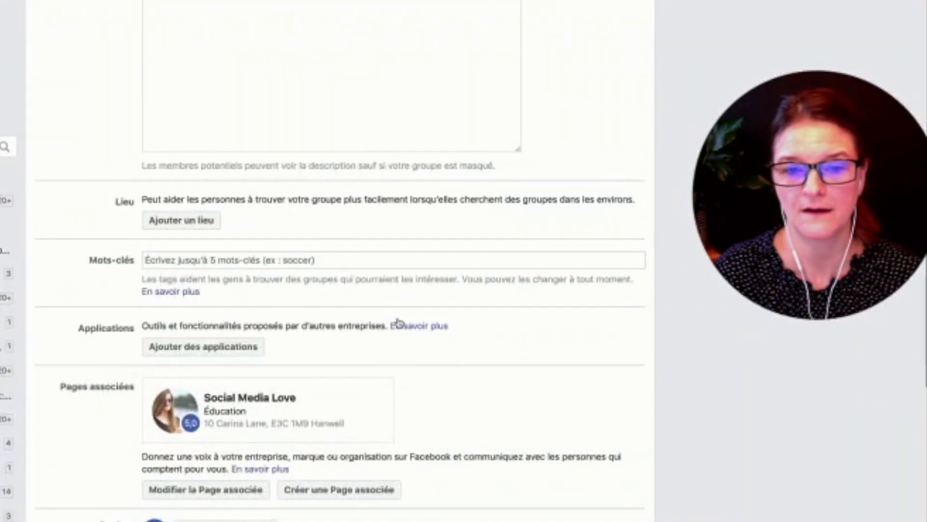
Step: Look through the managed pages that can be linked to the group and the option to create a linked page, making no change
scroll(376, 344, down, 1)
scroll(376, 344, up, 2)
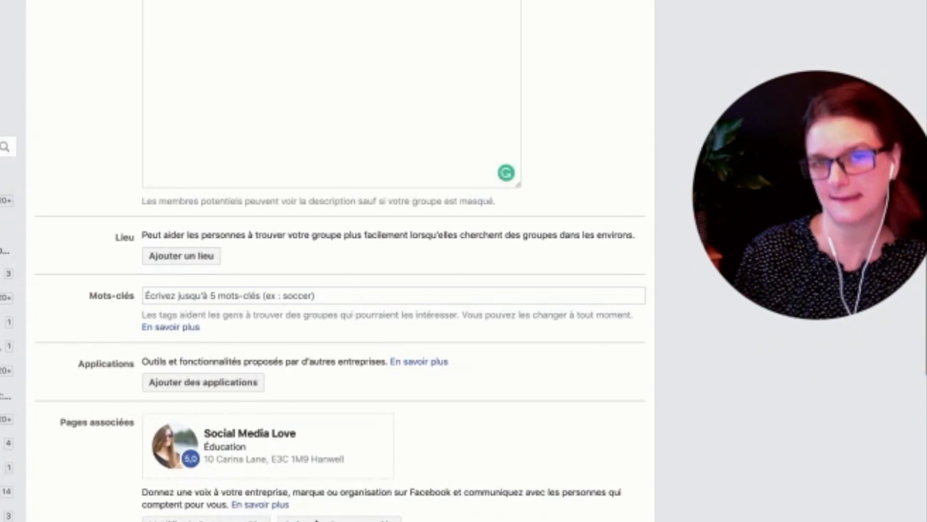
scroll(338, 261, down, 6)
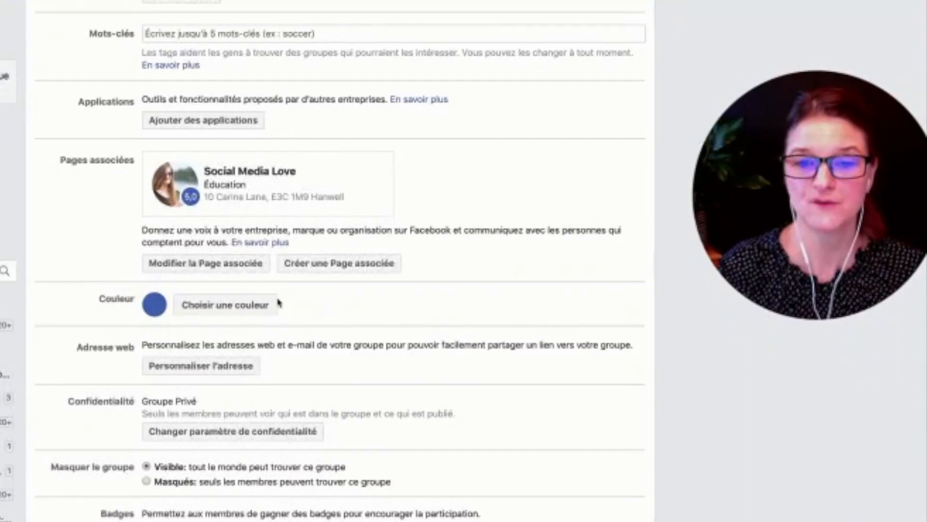
click(223, 263)
scroll(209, 325, down, 10)
scroll(209, 325, up, 10)
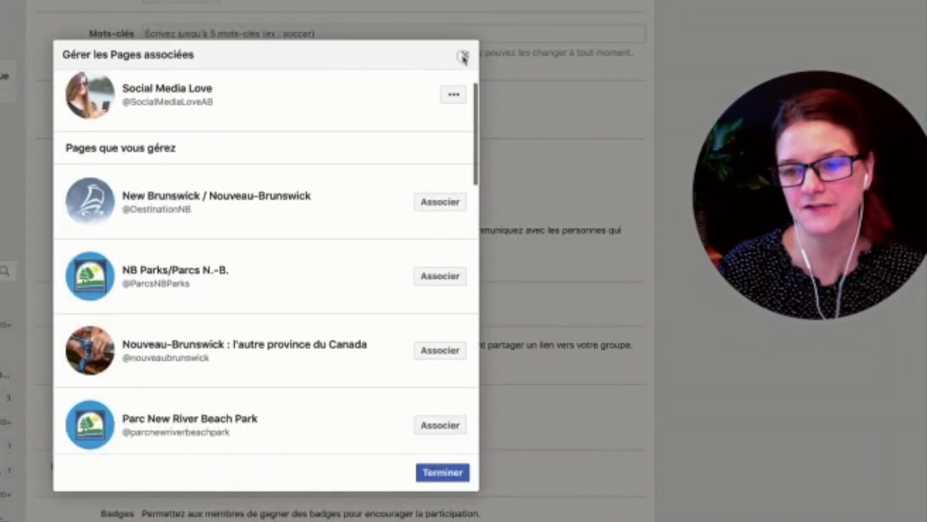
click(463, 57)
click(358, 273)
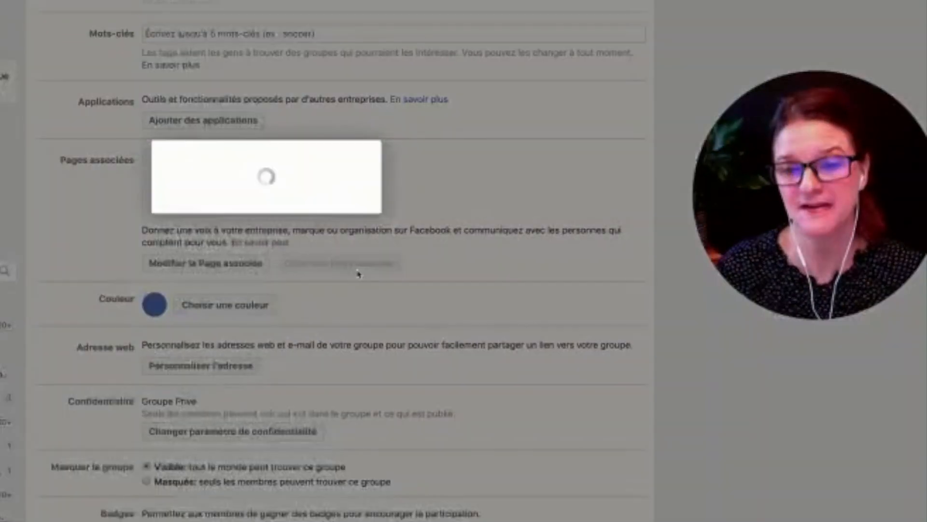
click(445, 78)
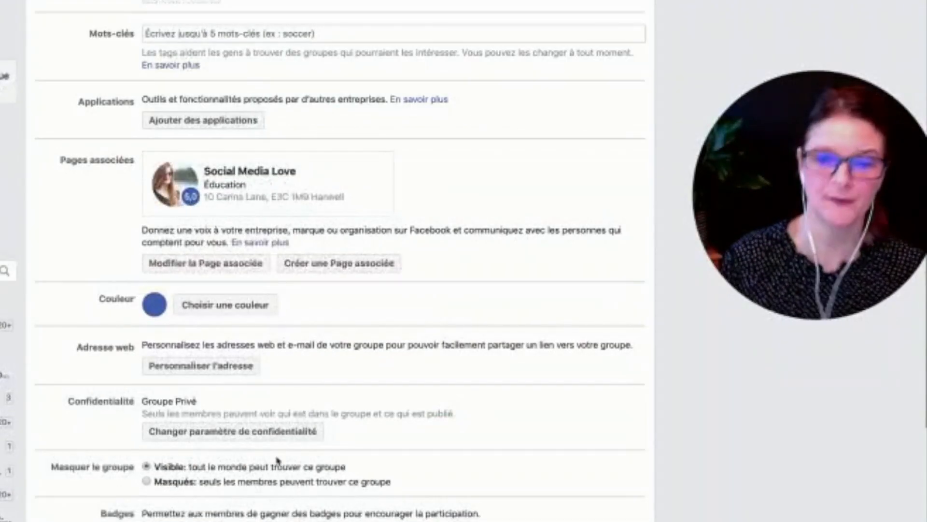
click(199, 307)
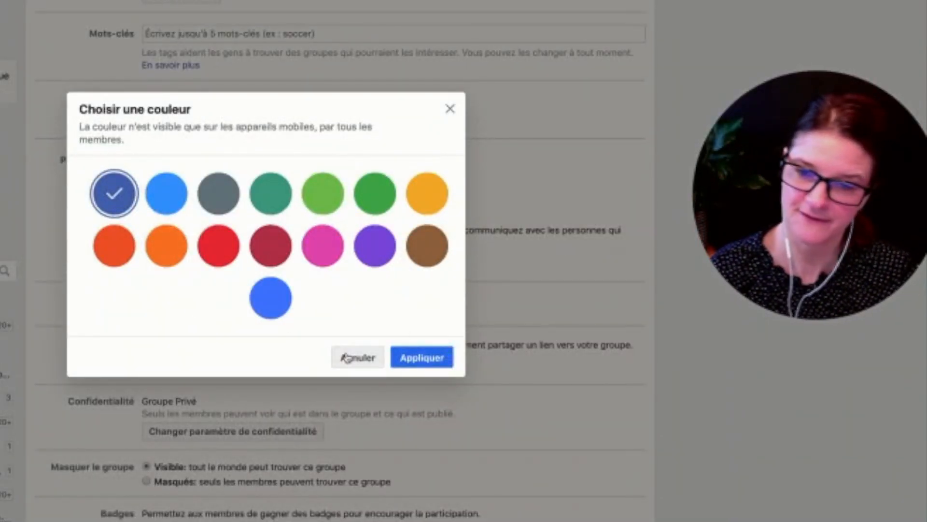
click(375, 249)
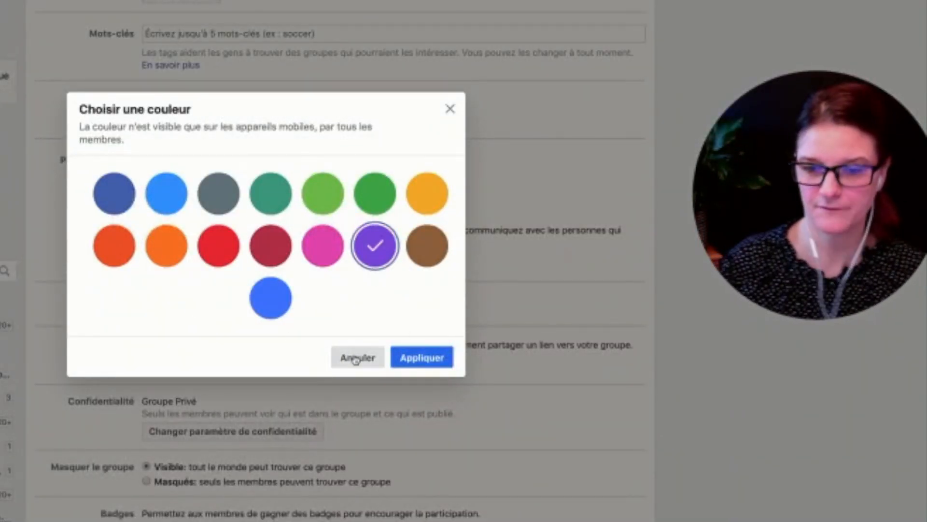
click(356, 360)
Step: Choose purple as the group's colour and apply it
click(249, 307)
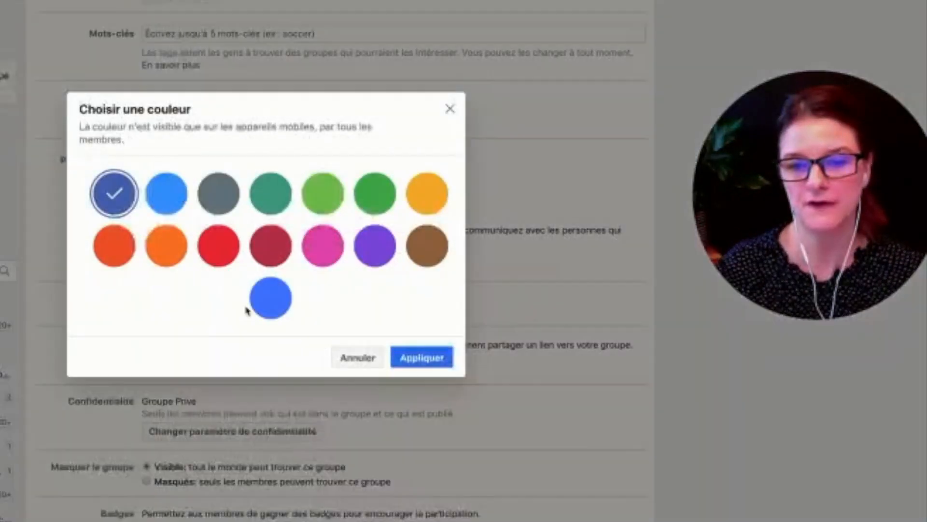
click(381, 258)
click(412, 358)
scroll(391, 452, down, 1)
scroll(391, 453, up, 10)
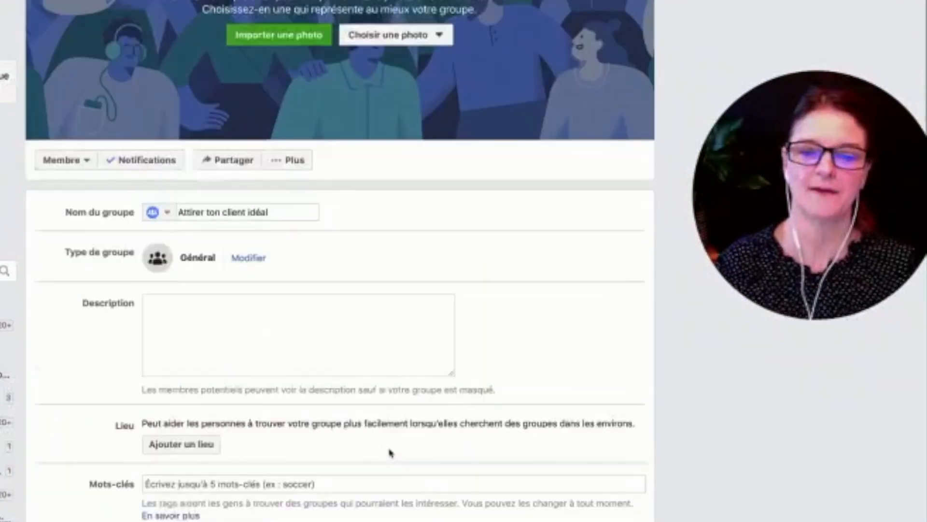
Step: Examine the group's privacy settings and the Visible and Masqués options that control who can find it
scroll(392, 452, down, 10)
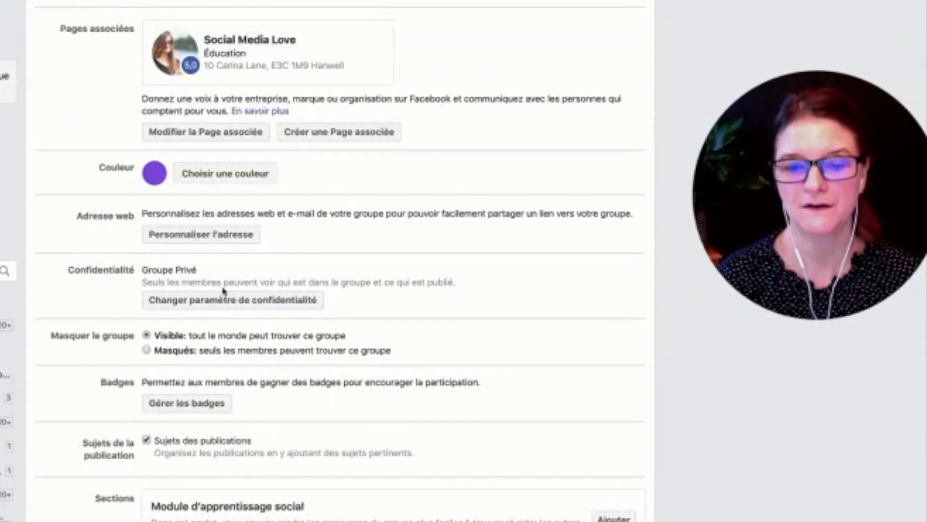
scroll(386, 306, down, 2)
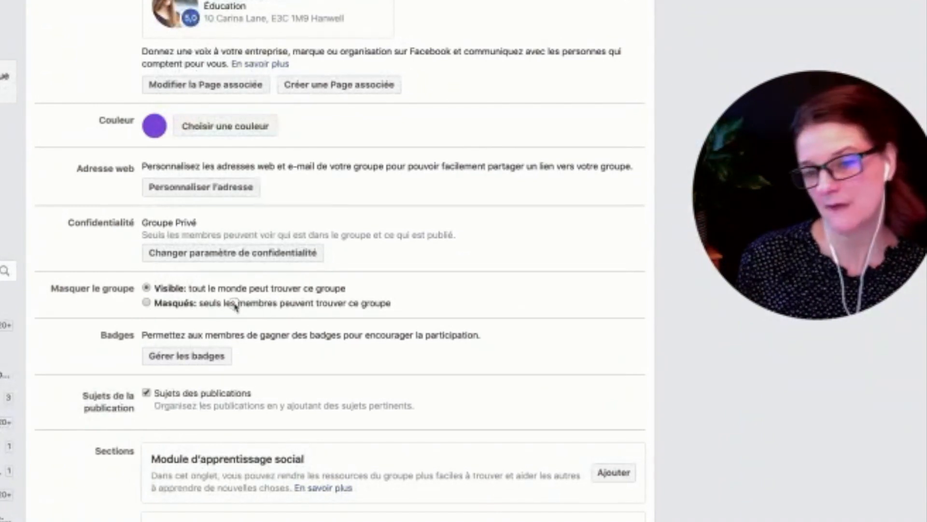
drag(391, 303, 245, 303)
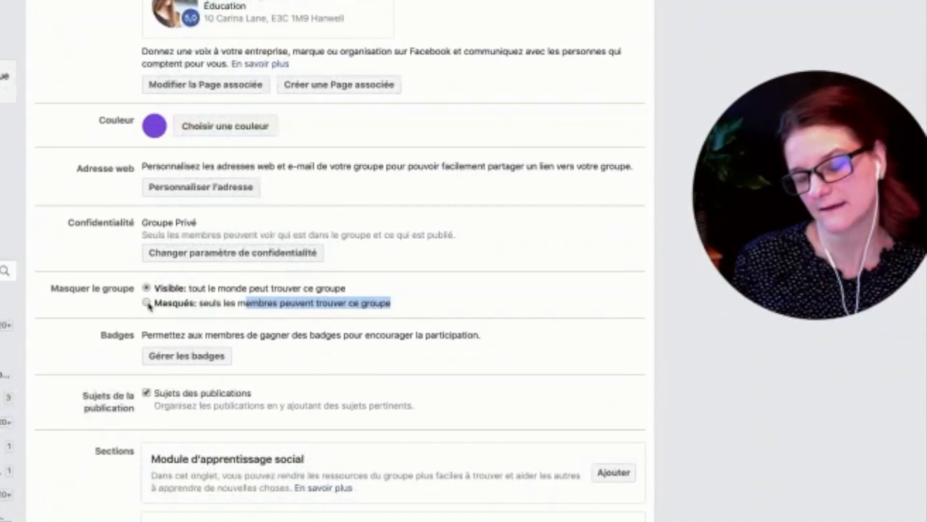
click(90, 357)
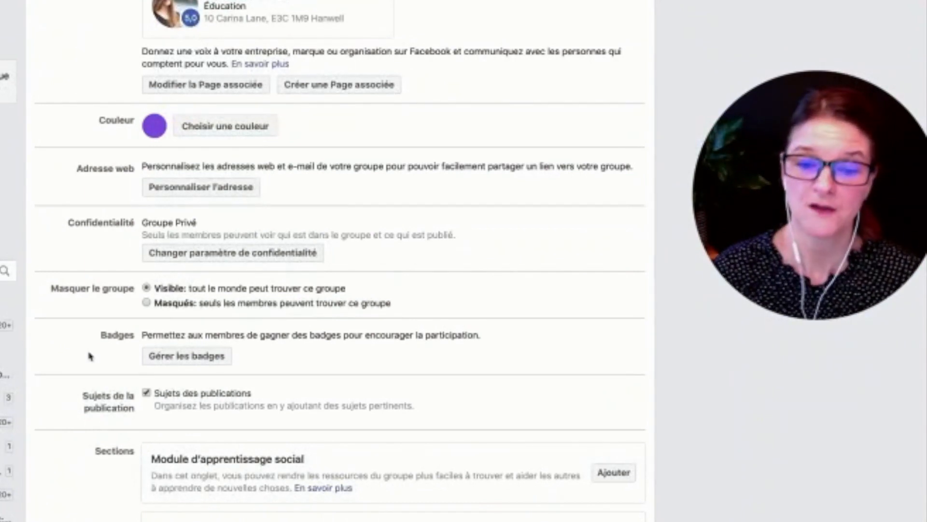
Step: Save the group badges with Membre fondateur enabled, and reopen the badge settings to review them without changes
click(185, 361)
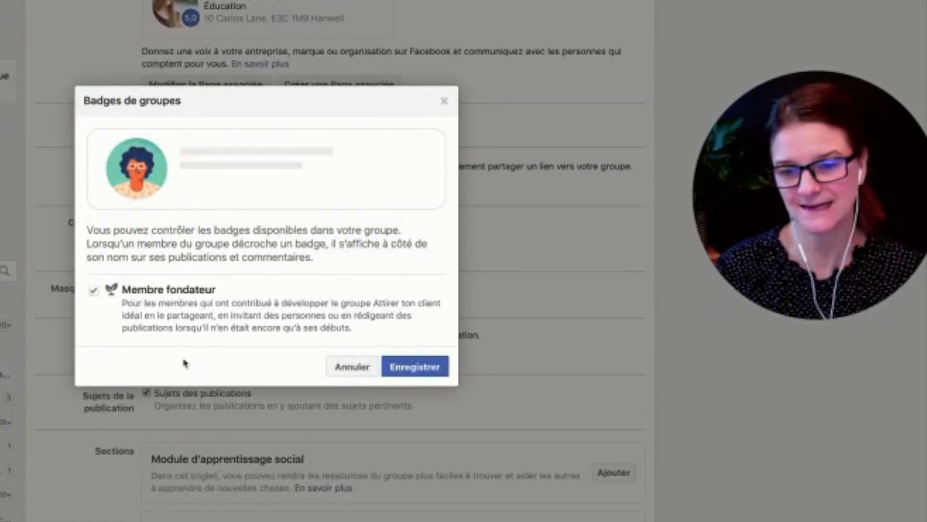
click(413, 371)
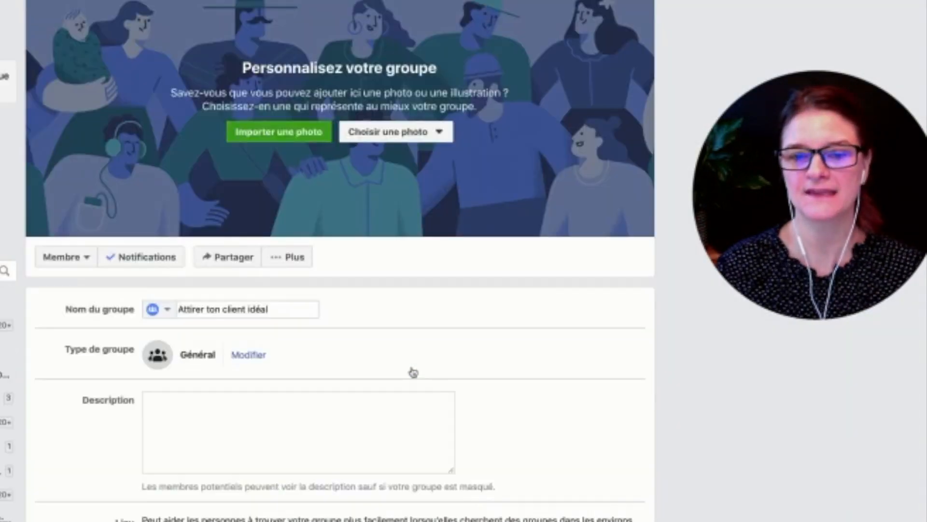
scroll(356, 417, down, 8)
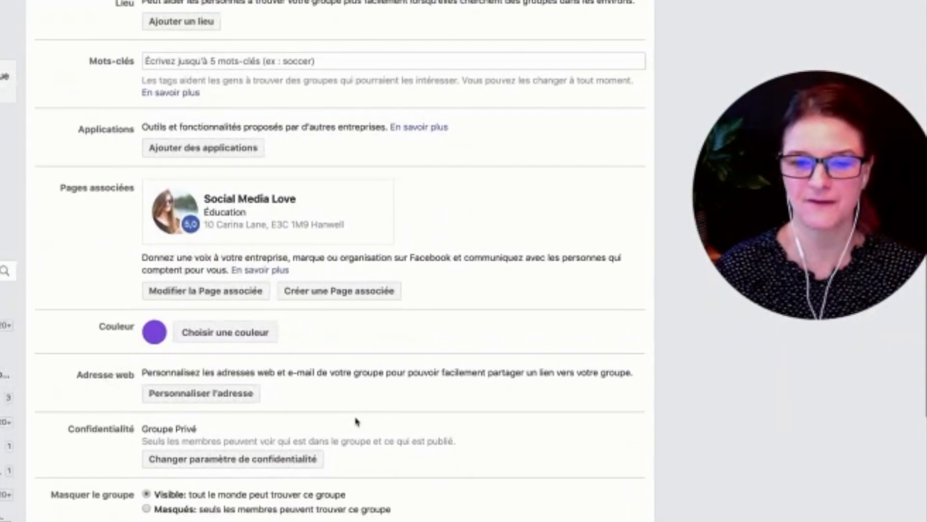
scroll(385, 428, down, 2)
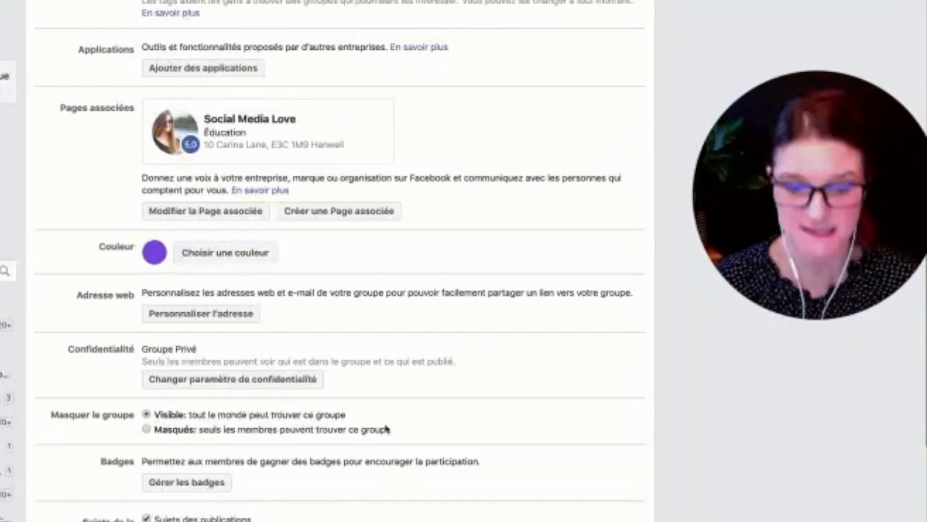
click(170, 483)
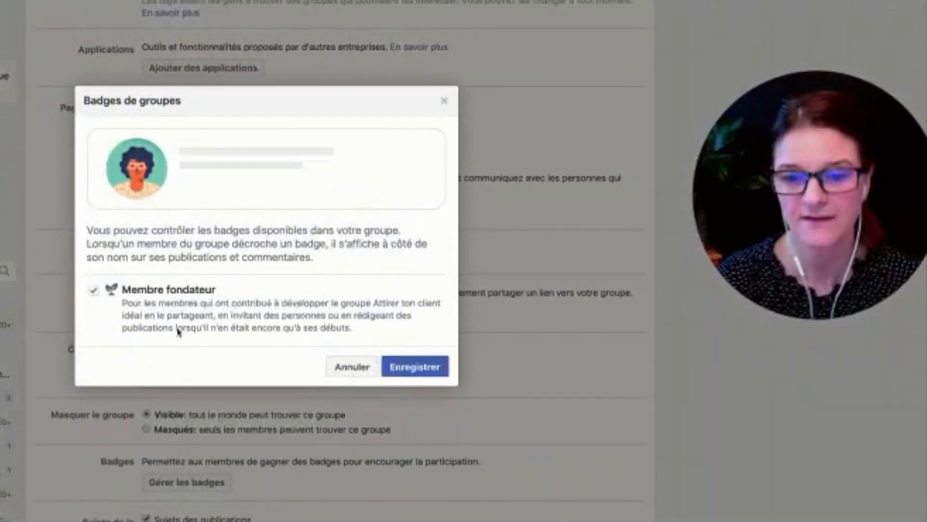
click(341, 371)
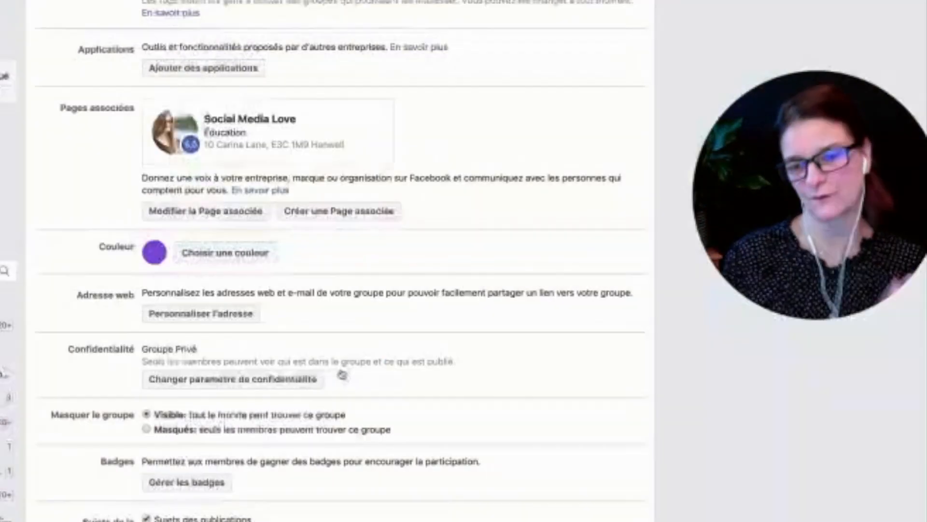
Step: Examine the post topics setting and the available sections, Module d'apprentissage social and Jeux instantanés
scroll(362, 481, down, 5)
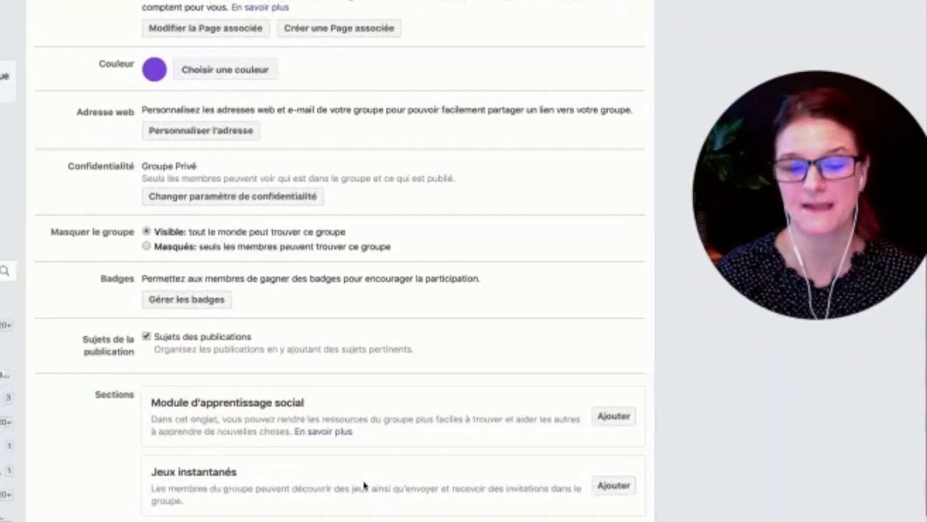
scroll(365, 484, down, 1)
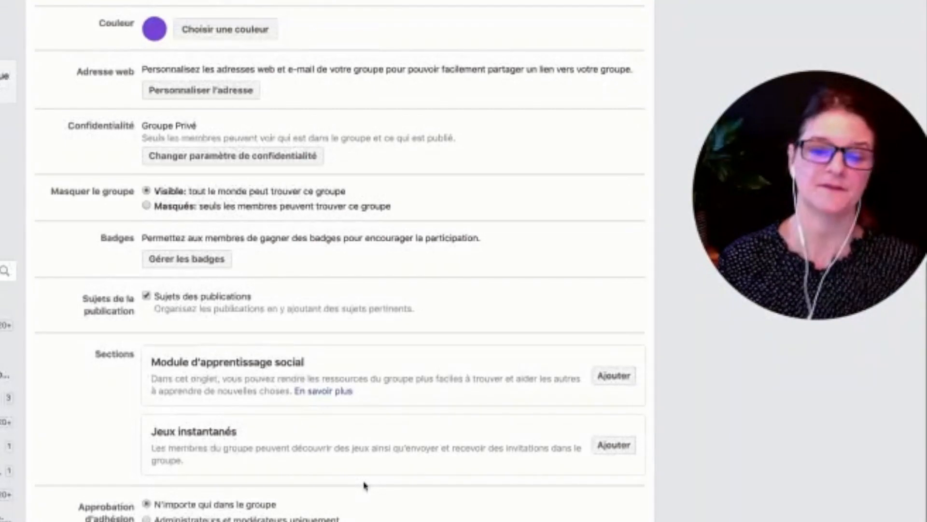
scroll(365, 485, up, 1)
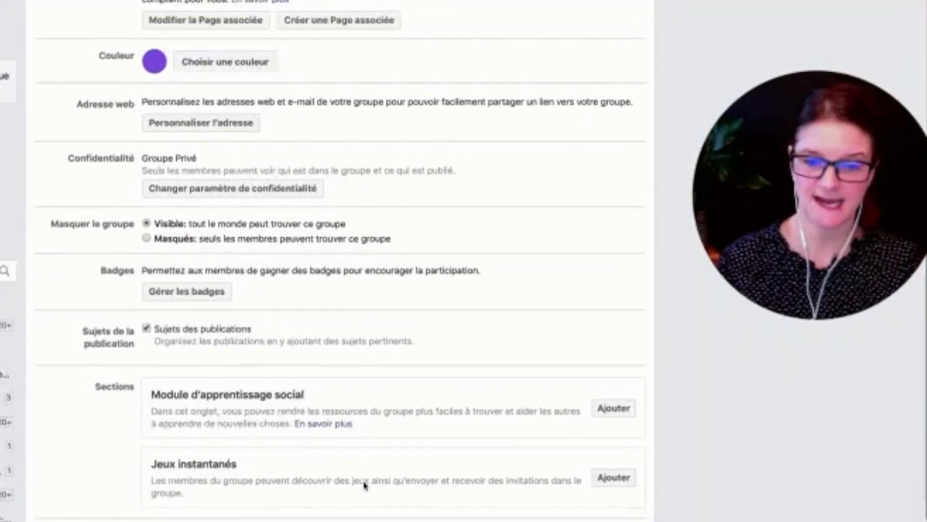
drag(153, 393, 334, 399)
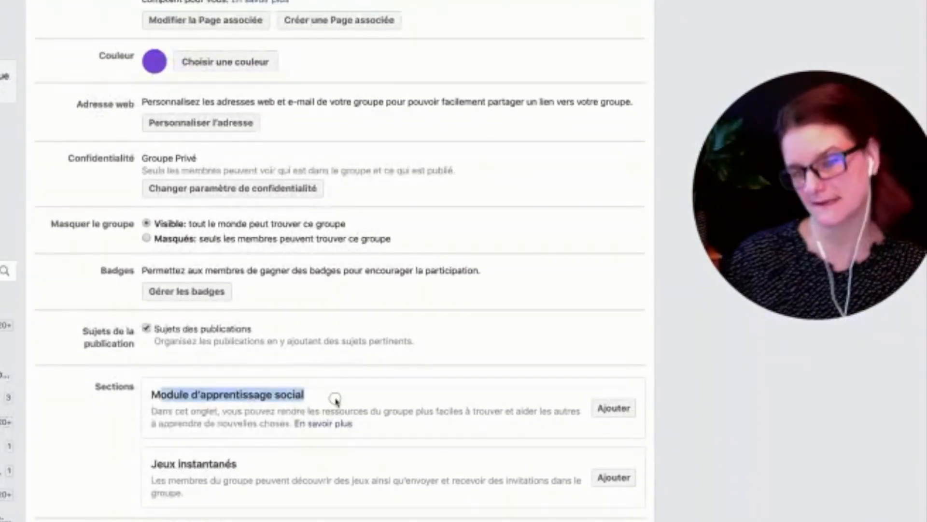
click(337, 401)
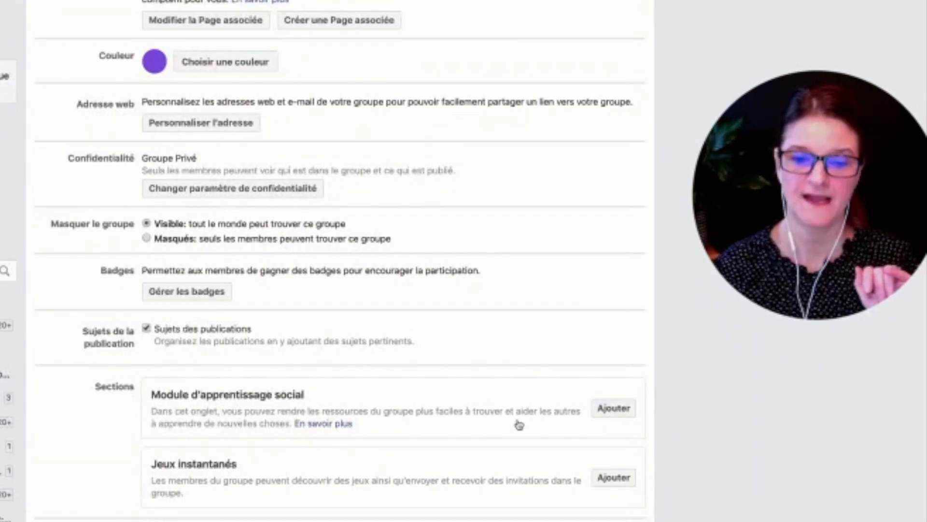
Step: Restrict the group's membership approval to Administrateurs et modérateurs uniquement
scroll(517, 422, down, 3)
drag(136, 449, 78, 433)
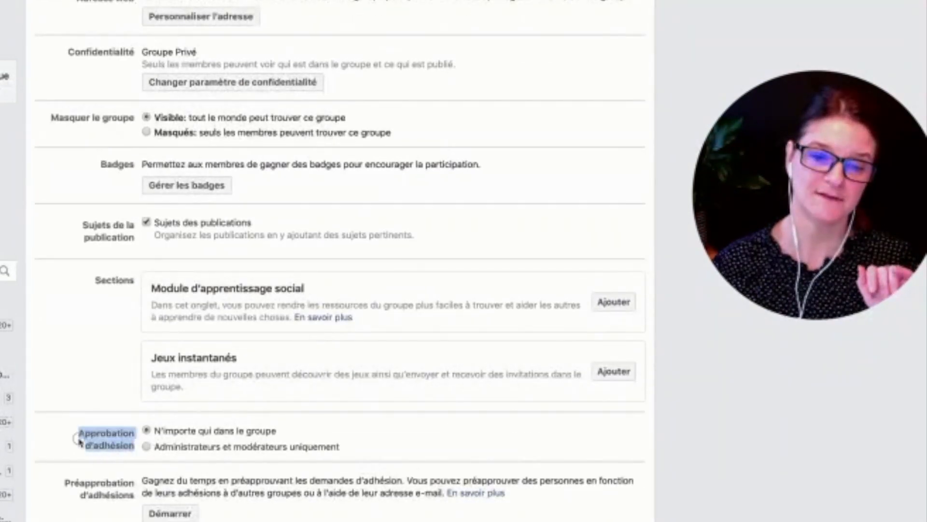
click(159, 435)
drag(156, 430, 306, 430)
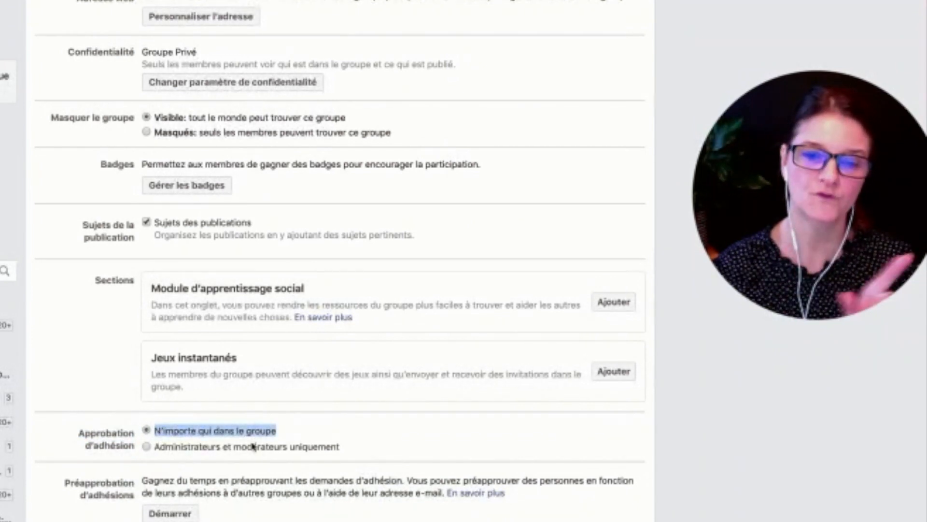
click(219, 447)
drag(153, 447, 368, 440)
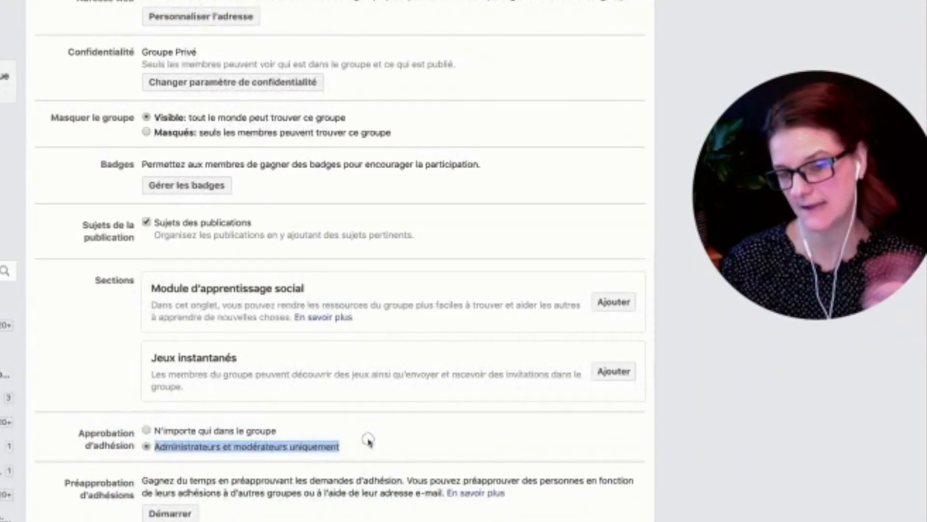
click(400, 466)
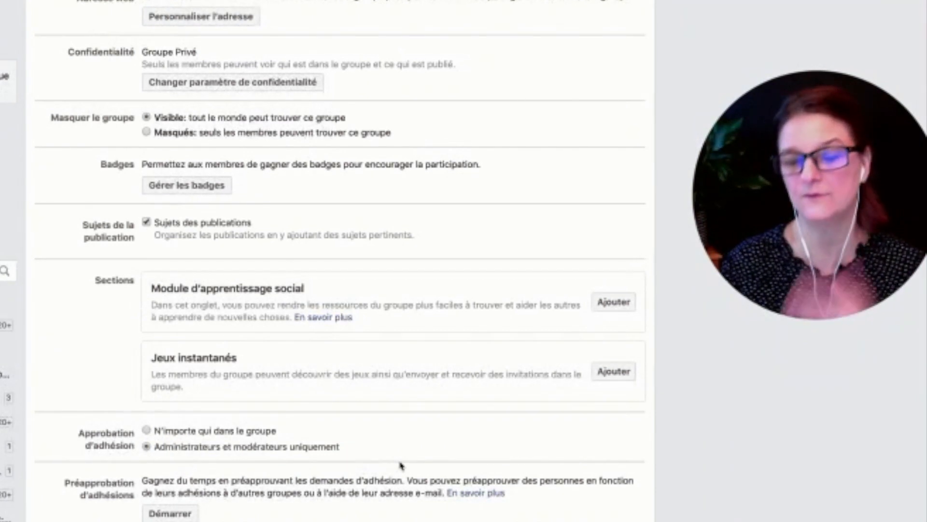
drag(160, 447, 352, 444)
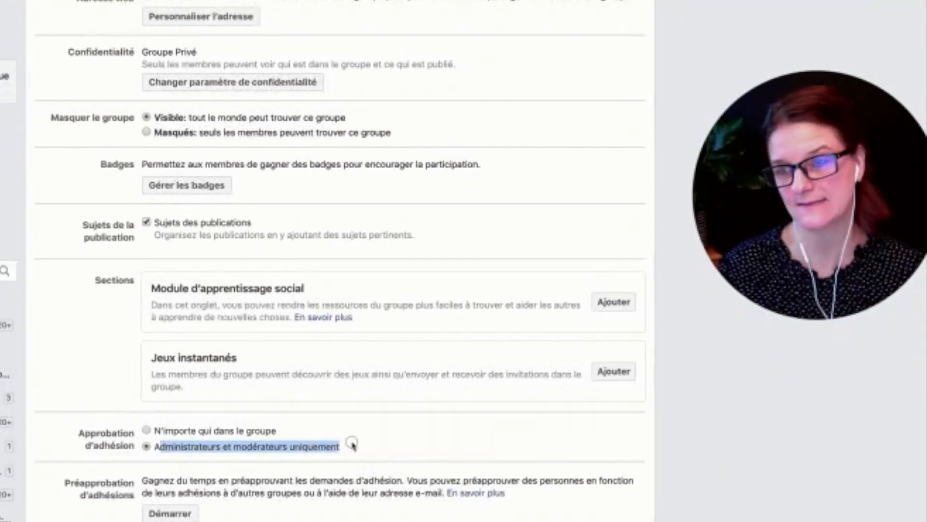
Step: Examine the Préapprobation d'adhésions setting and its explanation in the group settings
click(367, 472)
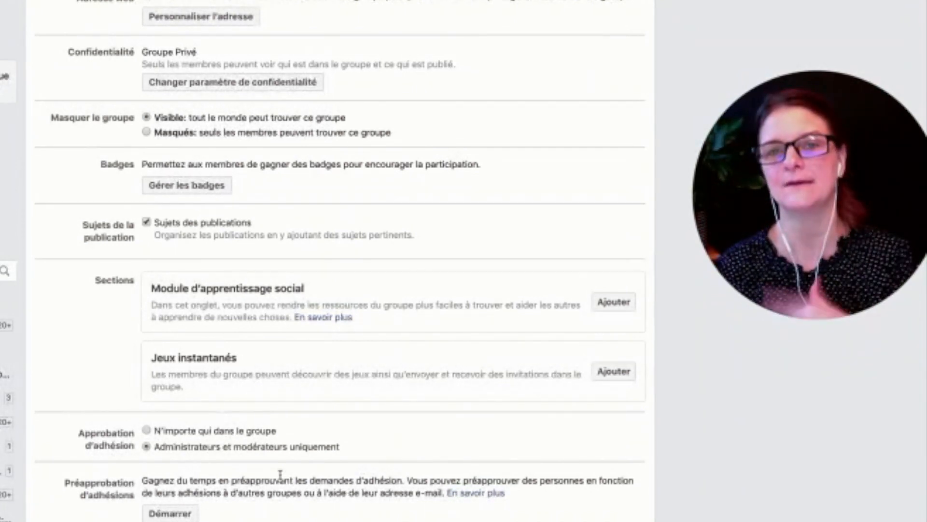
scroll(280, 475, down, 5)
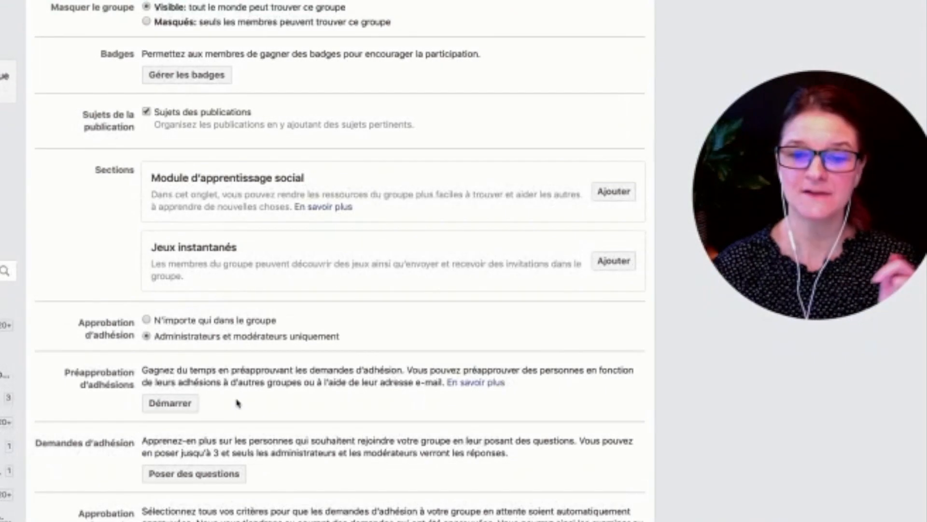
drag(232, 371, 438, 383)
click(275, 412)
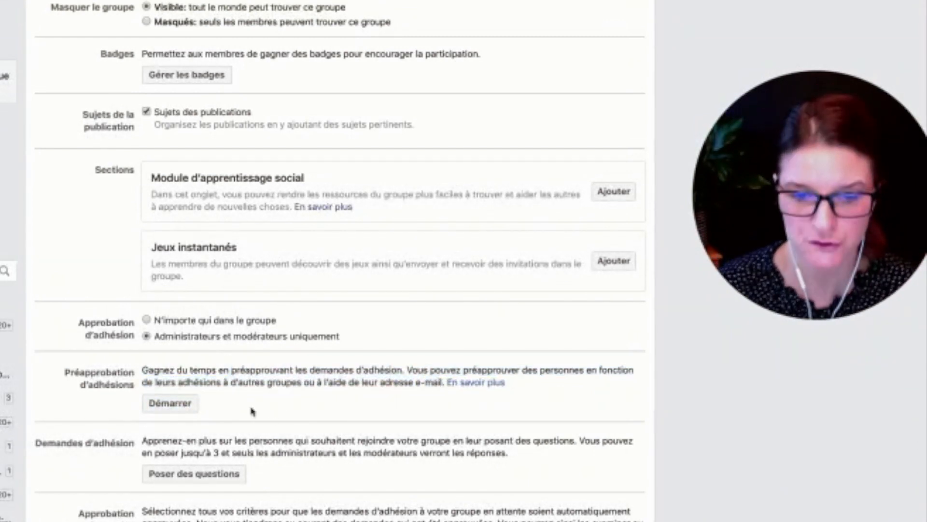
scroll(251, 410, down, 1)
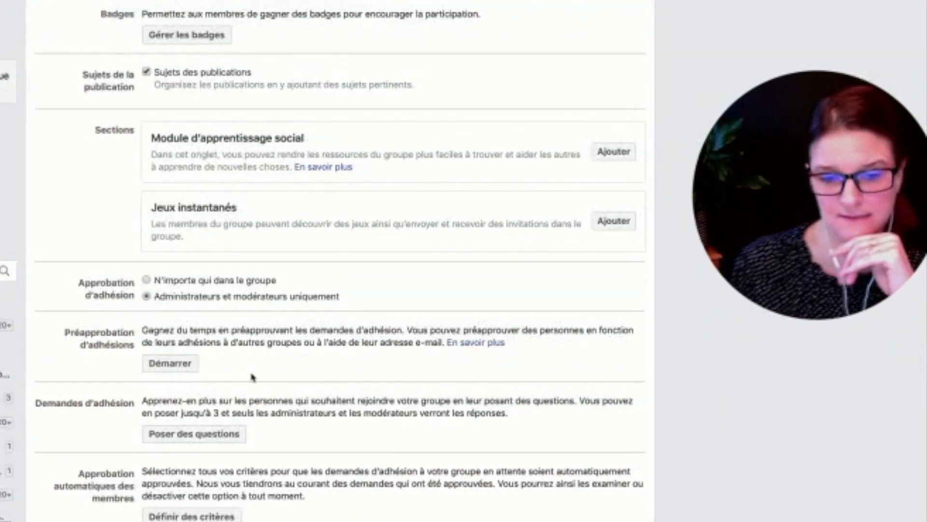
scroll(253, 377, down, 2)
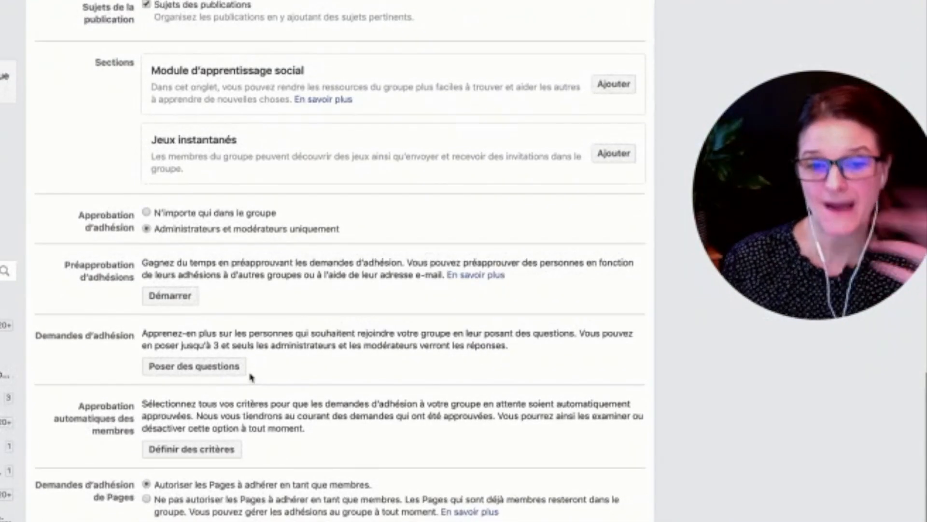
Step: Open the membership questions from the Demandes d'adhésion setting and read the Questionnaire d'adhésion explanation
drag(34, 329, 405, 371)
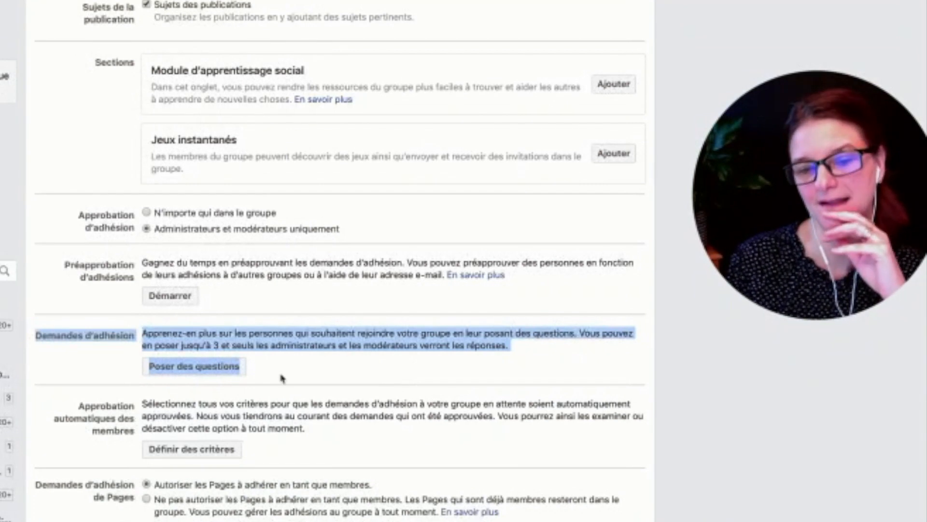
click(311, 372)
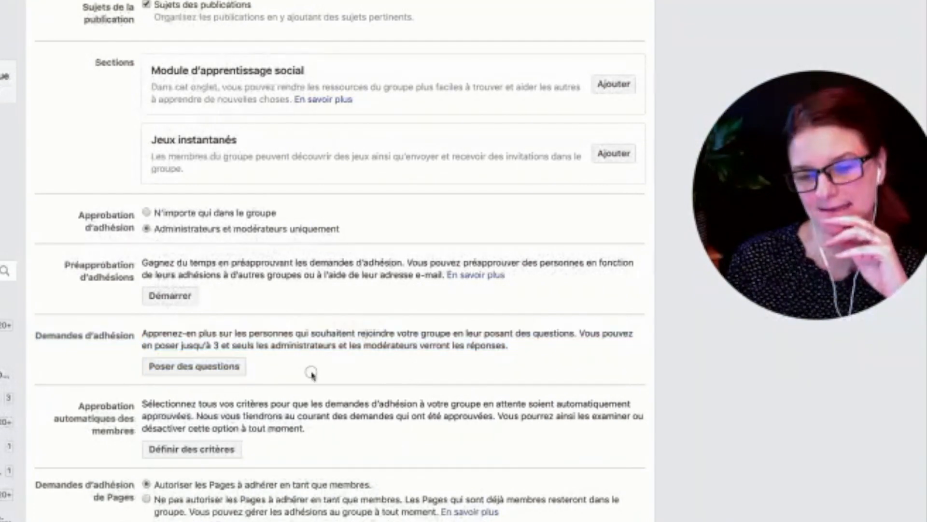
click(204, 372)
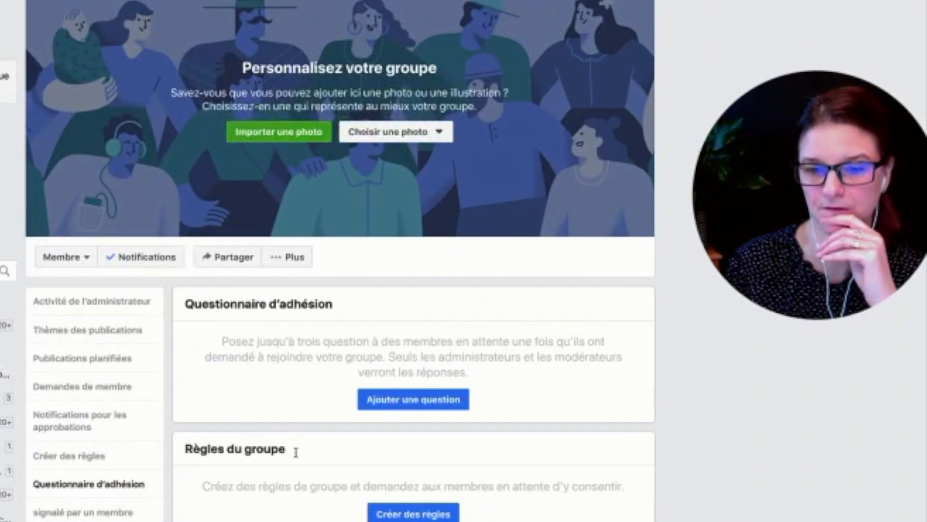
drag(212, 342, 507, 373)
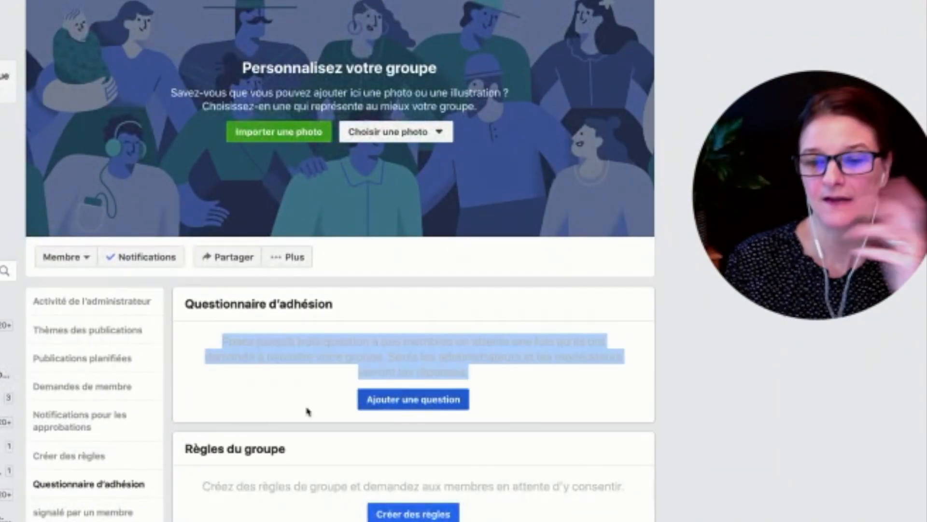
click(280, 408)
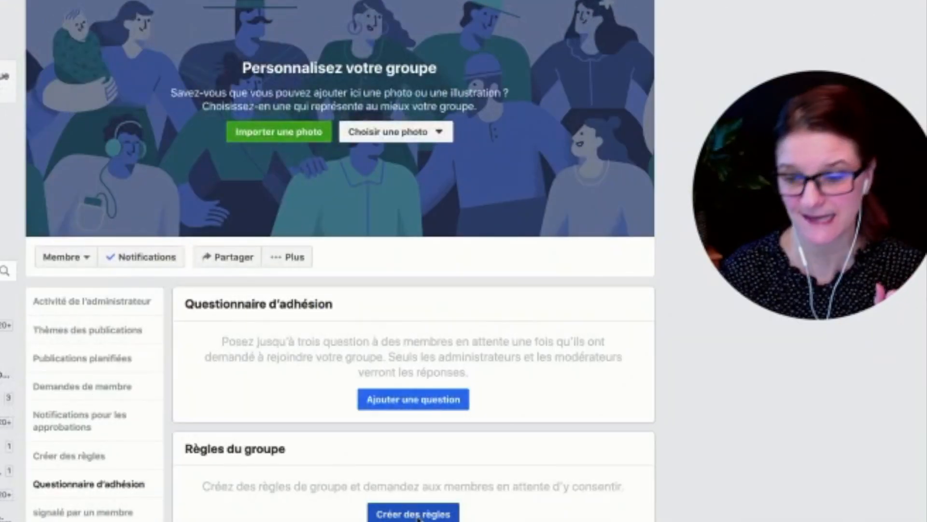
Step: Open the group rules creation page, look over the example rules, and return to the Questionnaire d'adhésion page
click(414, 514)
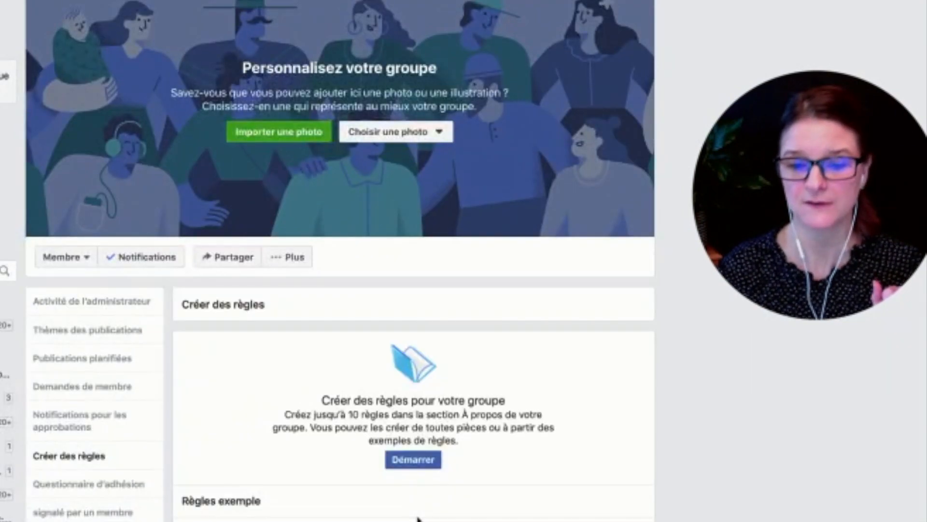
scroll(418, 519, down, 3)
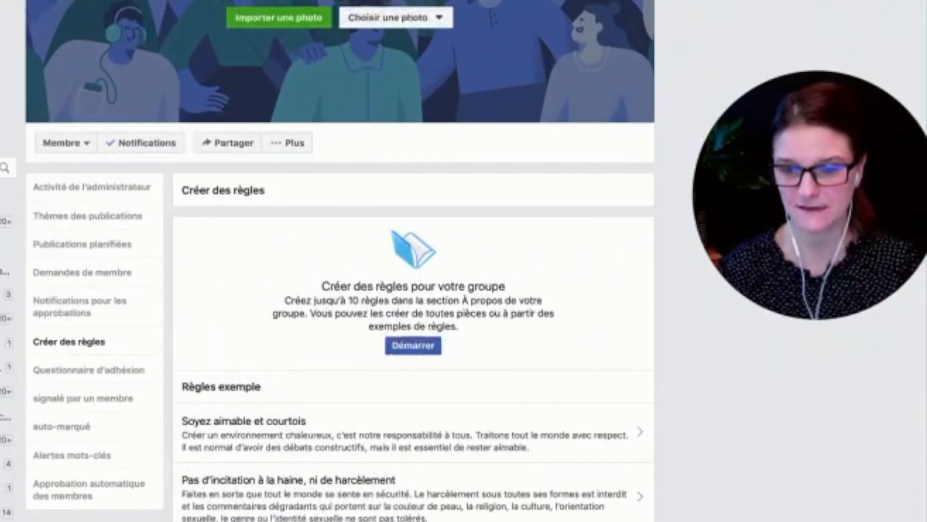
click(87, 369)
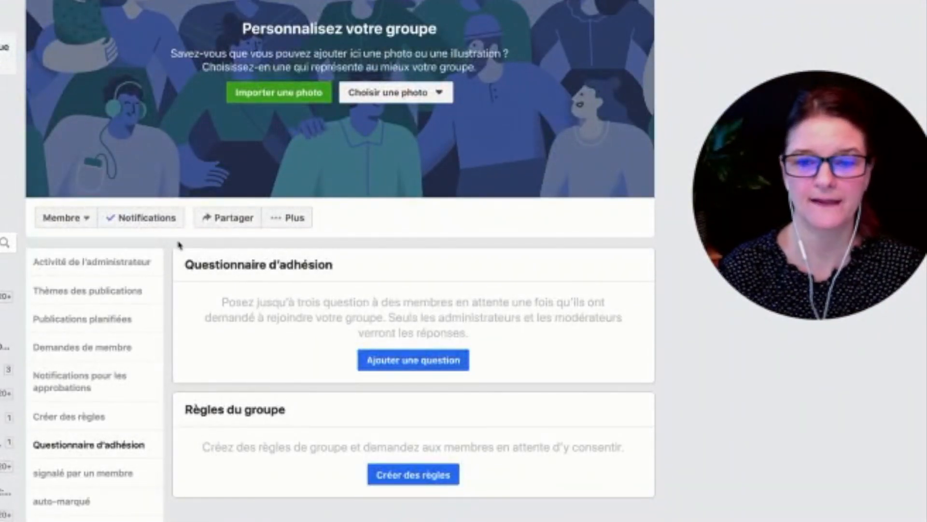
Step: Reopen the group settings and go to the criteria page for automatic member approval
click(285, 218)
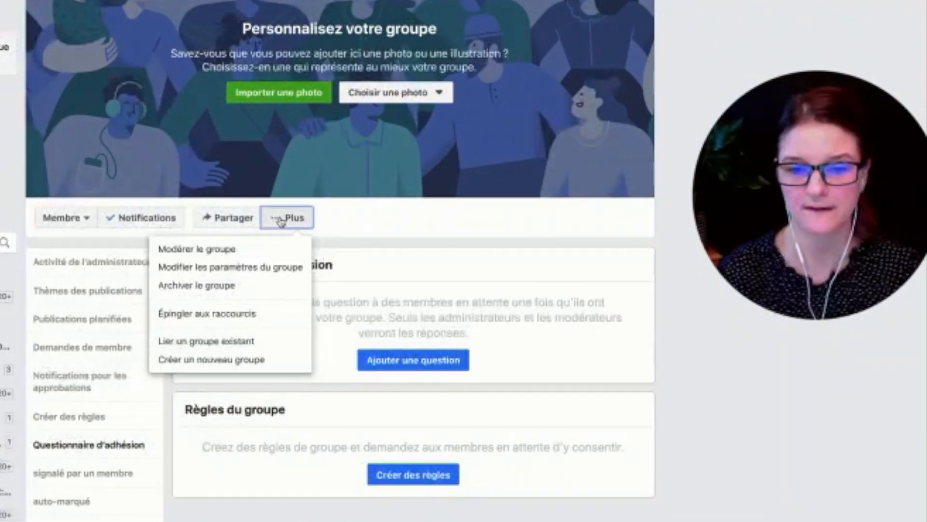
click(211, 267)
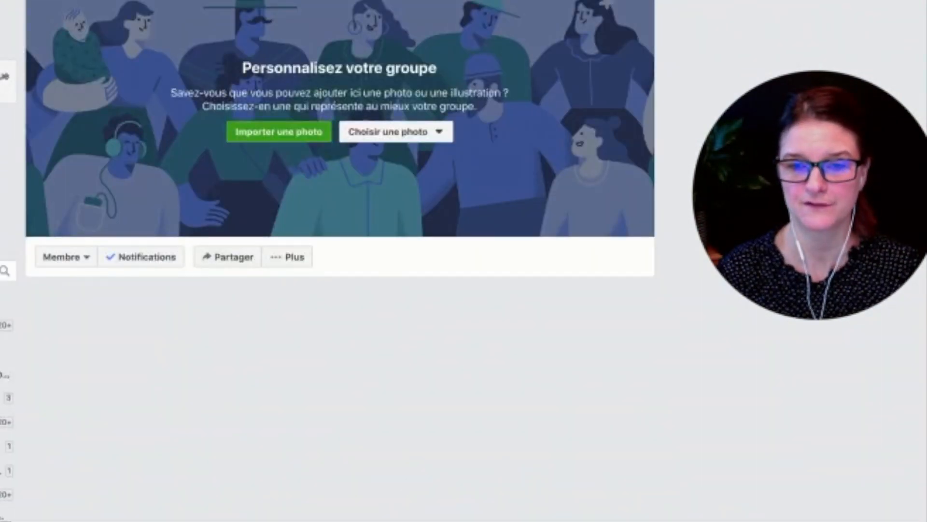
scroll(338, 261, down, 10)
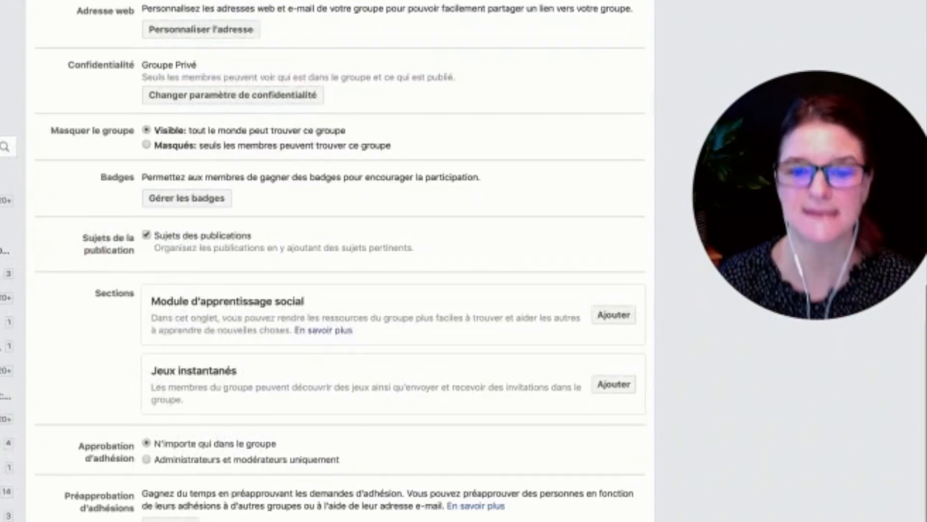
scroll(338, 261, down, 4)
scroll(338, 261, down, 1)
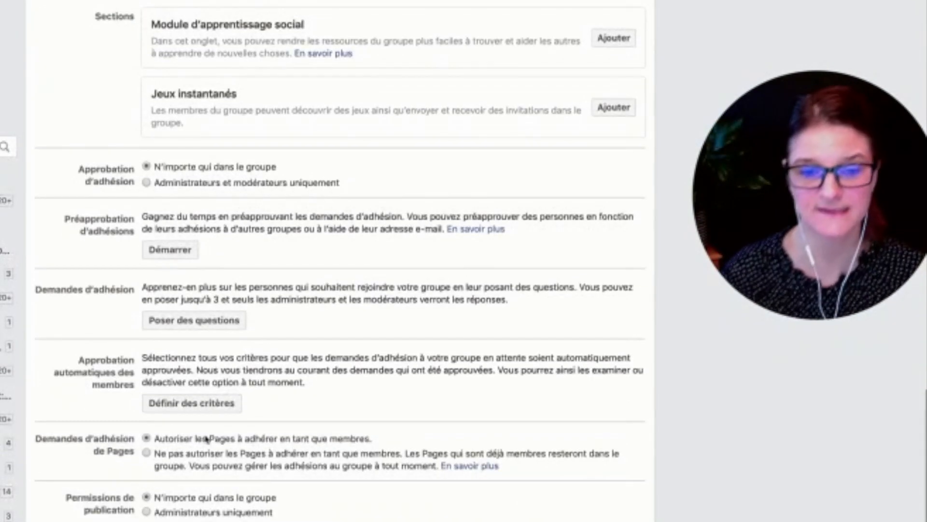
drag(76, 359, 173, 395)
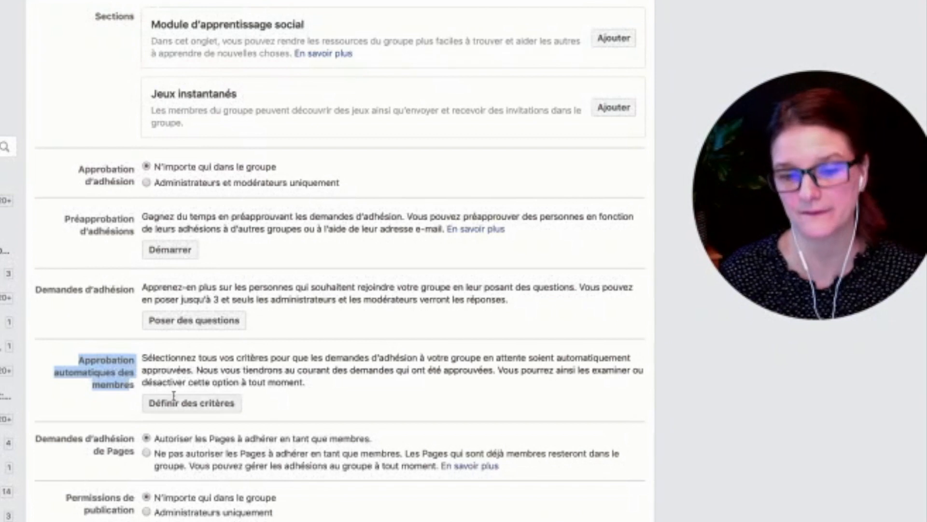
click(215, 406)
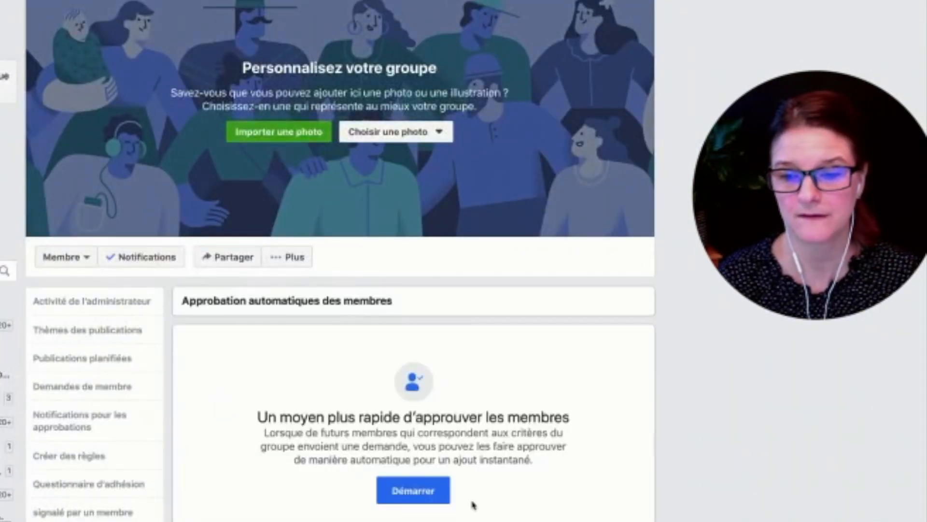
Step: Review the available automatic member approval criteria and close them without saving
click(405, 492)
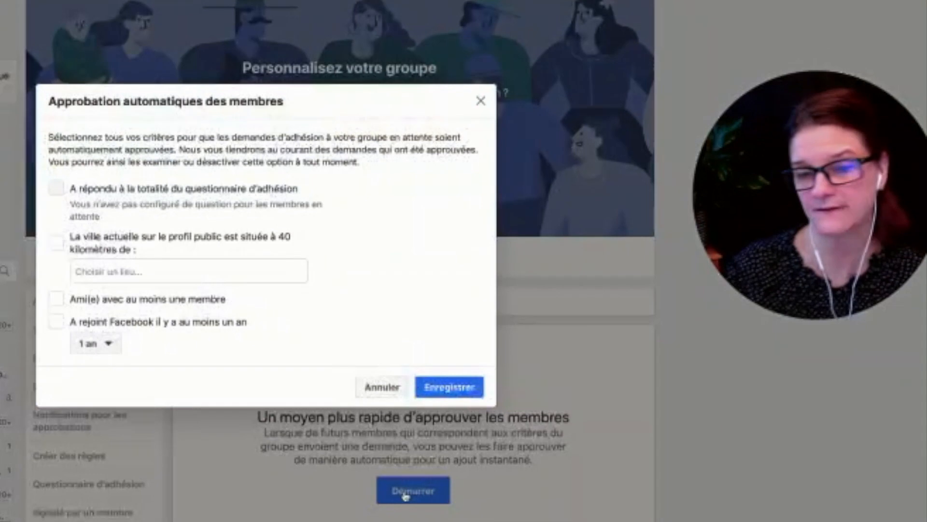
drag(77, 189, 306, 193)
click(244, 201)
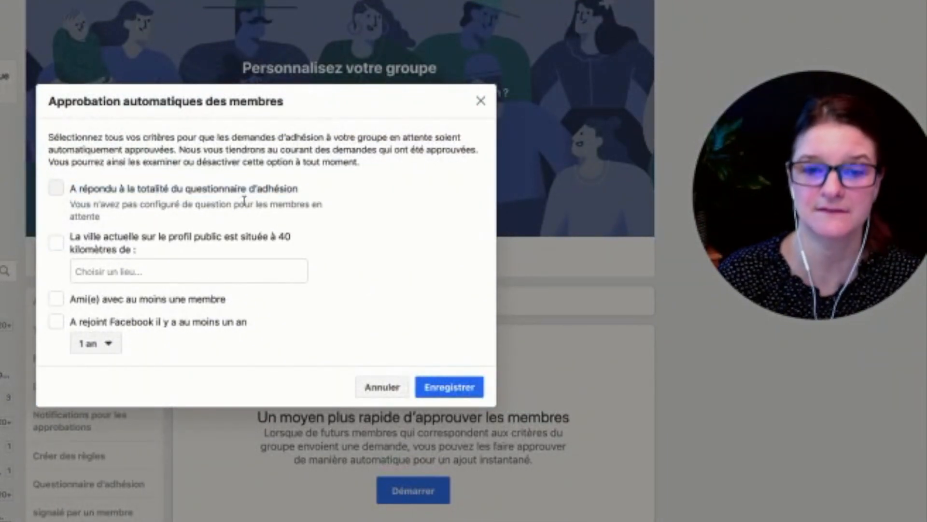
drag(150, 217, 264, 228)
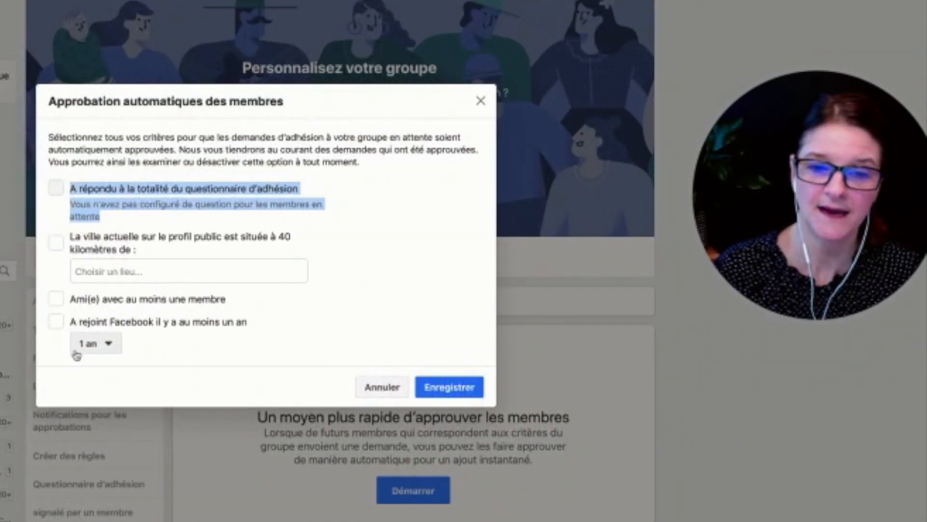
click(371, 388)
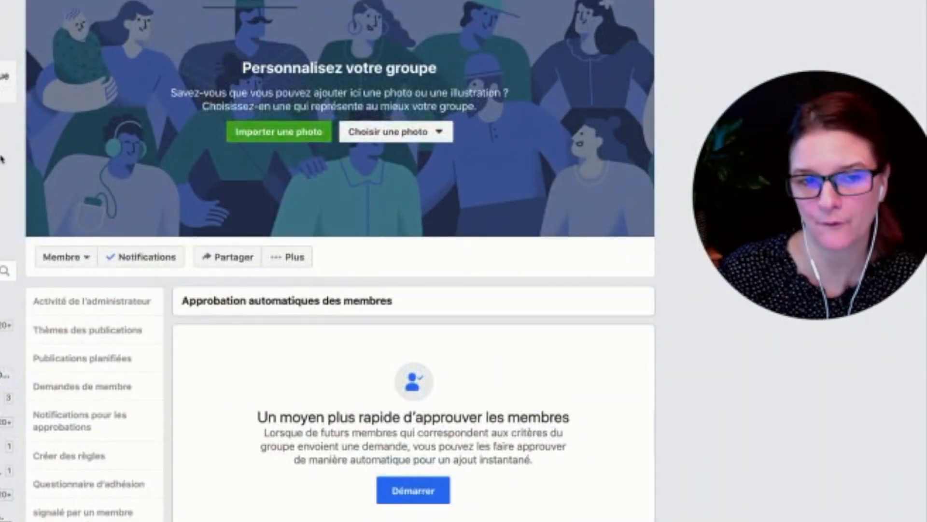
Step: Return to the group settings and examine the Demandes d'adhésion de Pages and Approbation des publications options
click(2, 141)
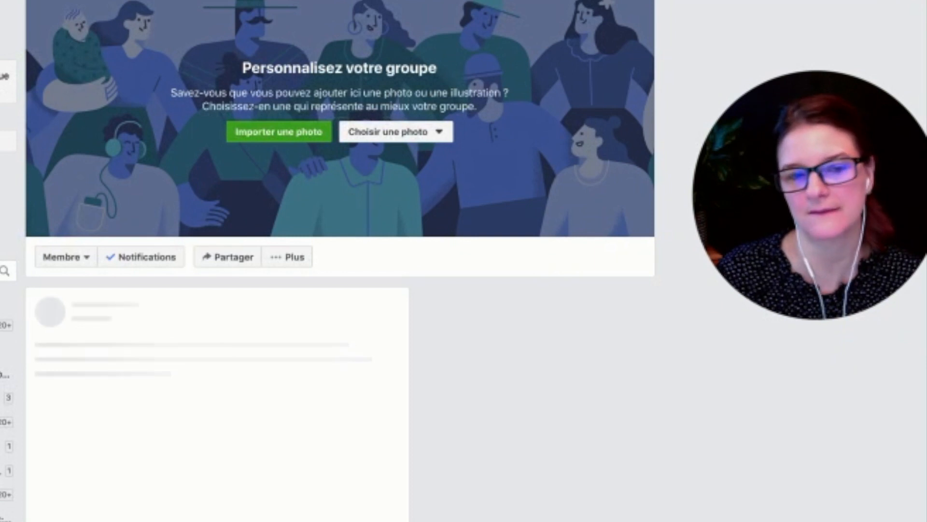
click(291, 256)
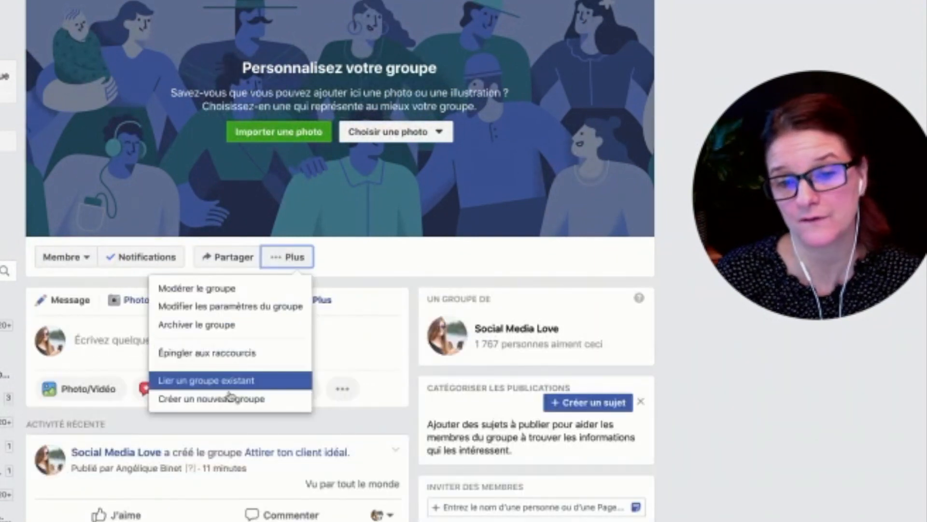
click(224, 311)
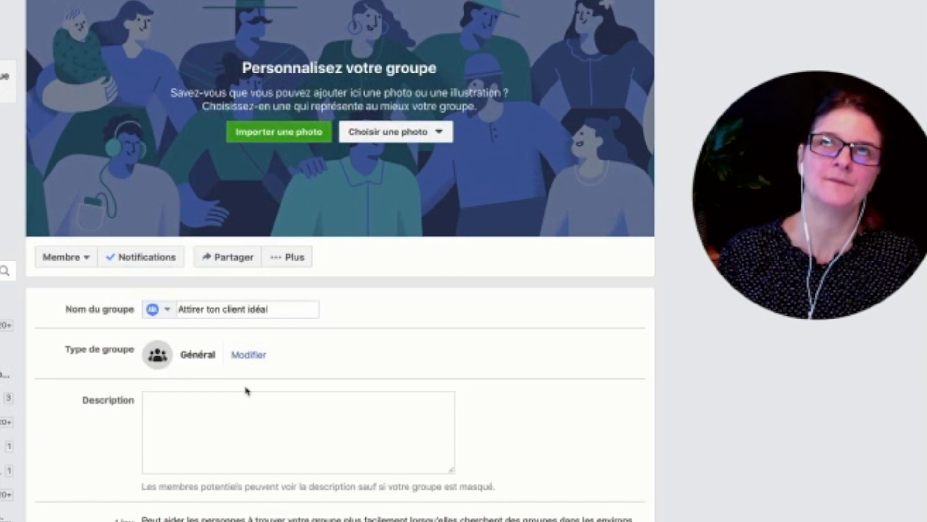
scroll(373, 404, down, 3)
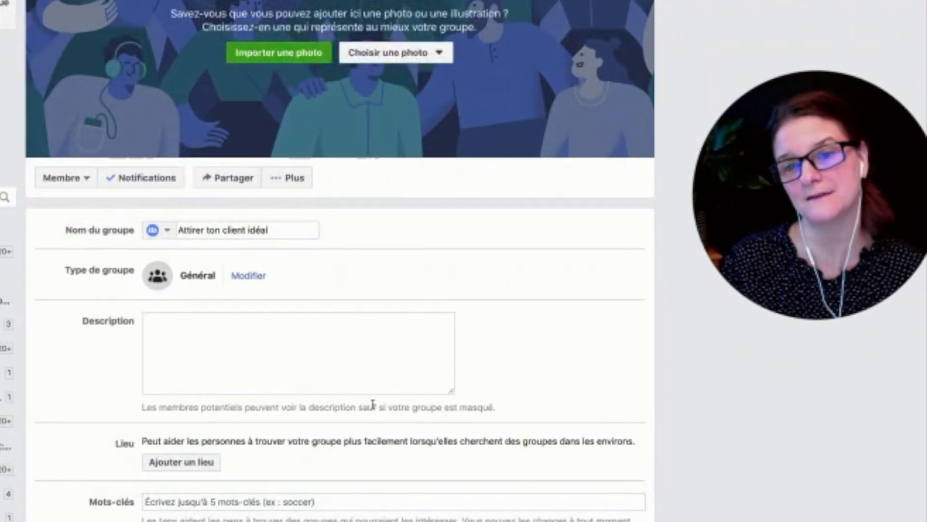
scroll(520, 470, down, 10)
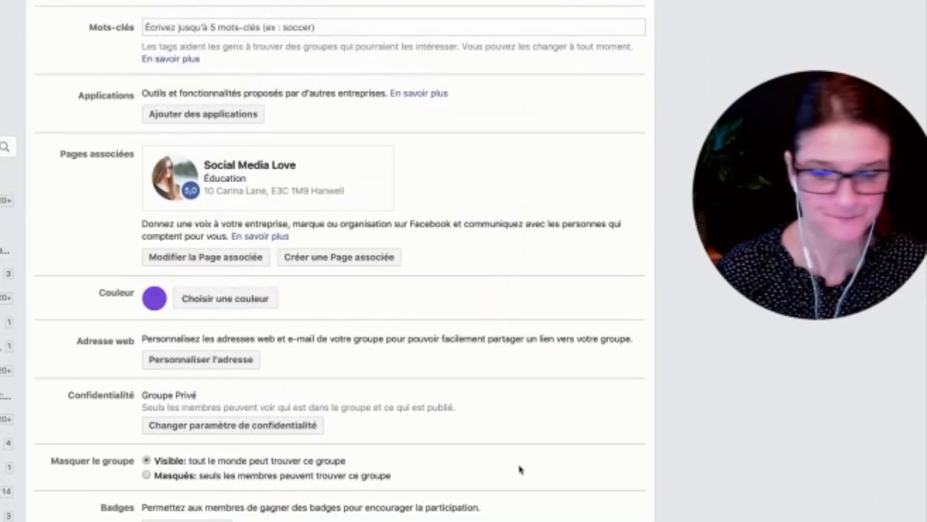
scroll(338, 478, down, 12)
drag(36, 403, 126, 418)
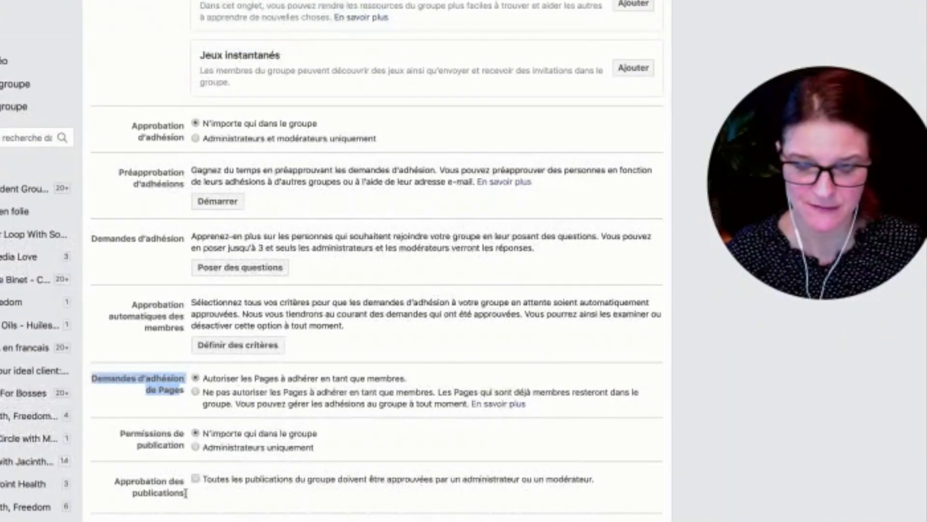
drag(185, 493, 109, 483)
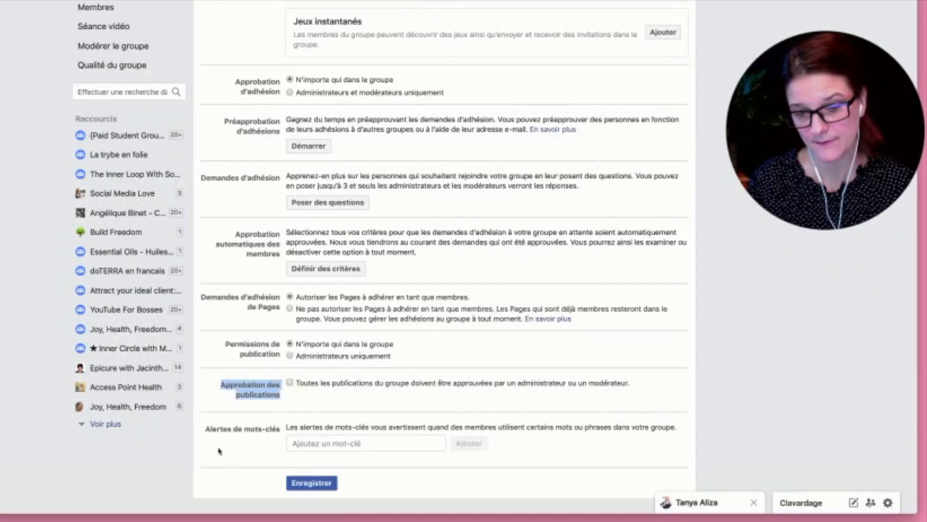
Step: Add "problème" as a keyword alert for the group under Alertes de mots-clés
click(230, 446)
drag(208, 431, 280, 430)
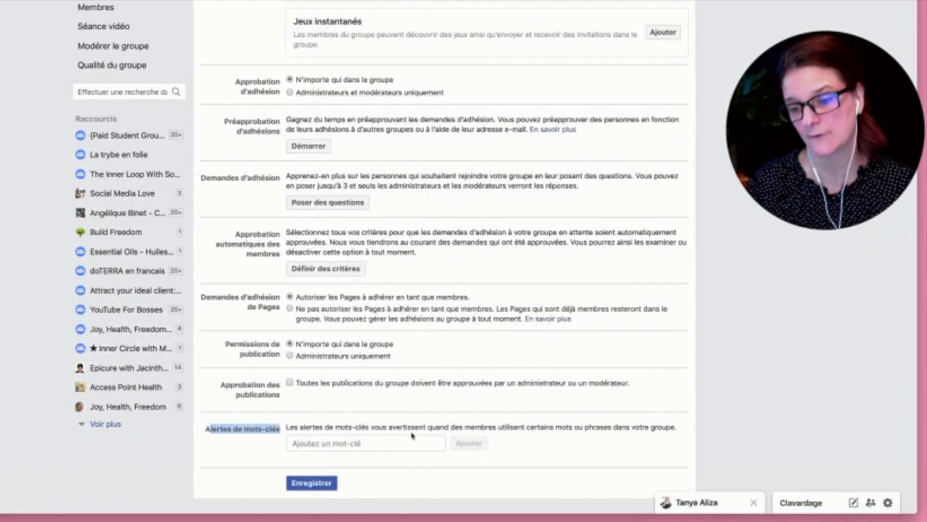
click(363, 444)
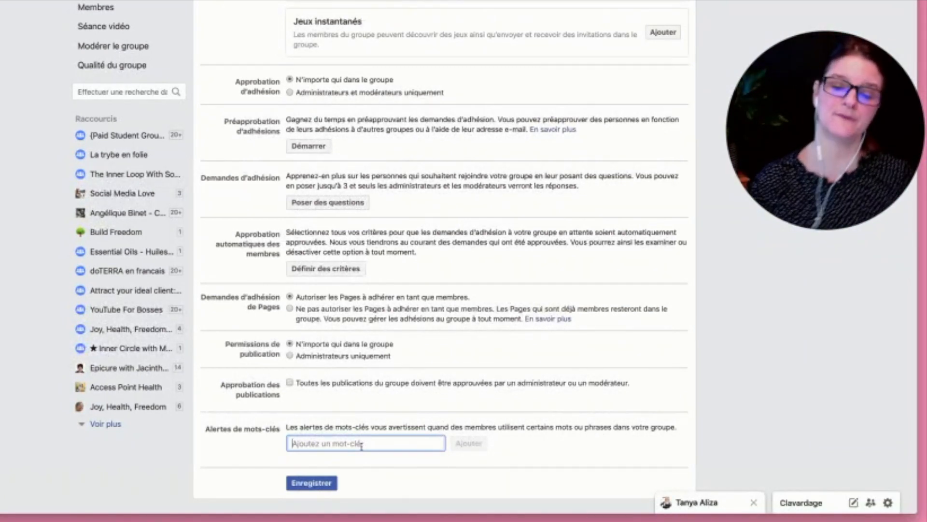
text(problème)
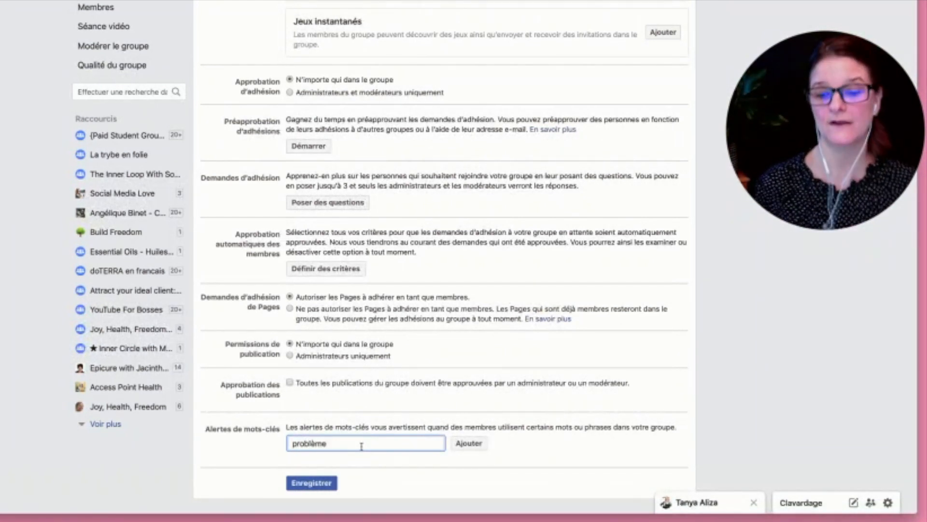
click(471, 442)
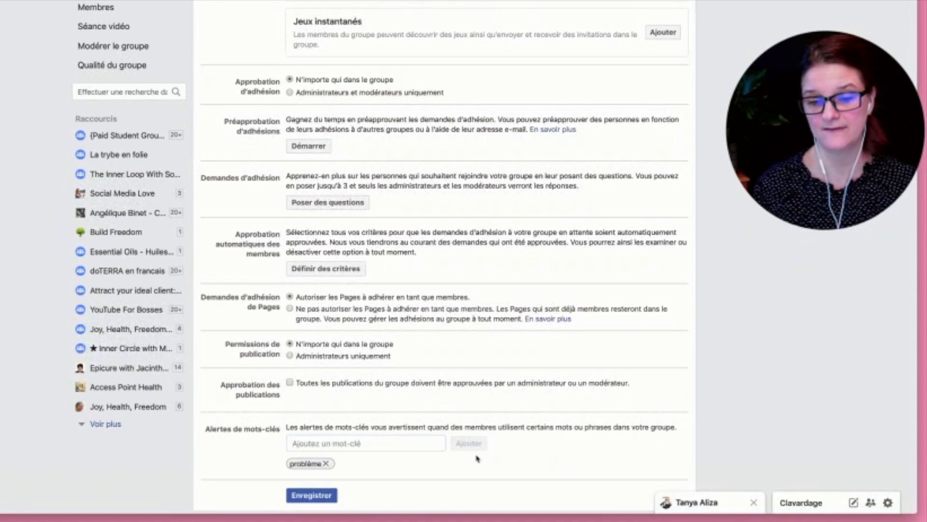
click(351, 444)
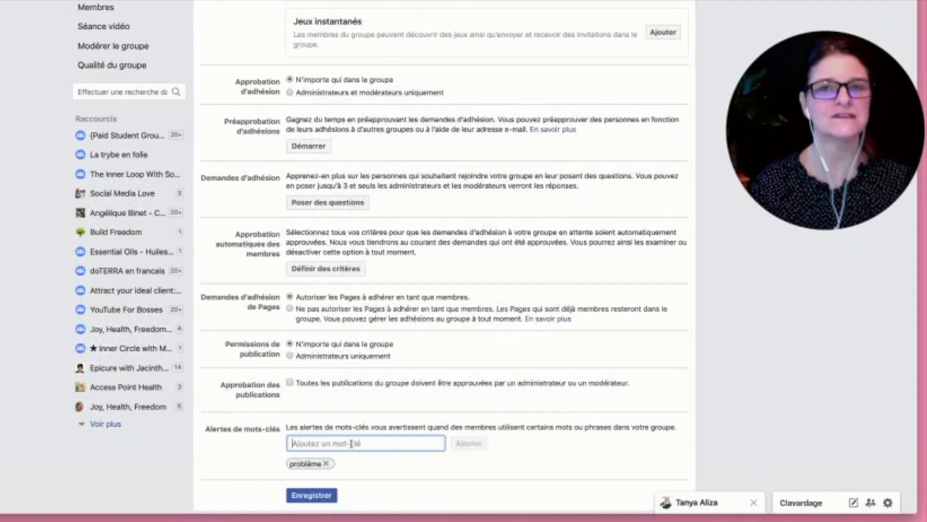
Step: Add "frustration" and "frustré" as keyword alerts for the group under Alertes de mots-clés
text(frust)
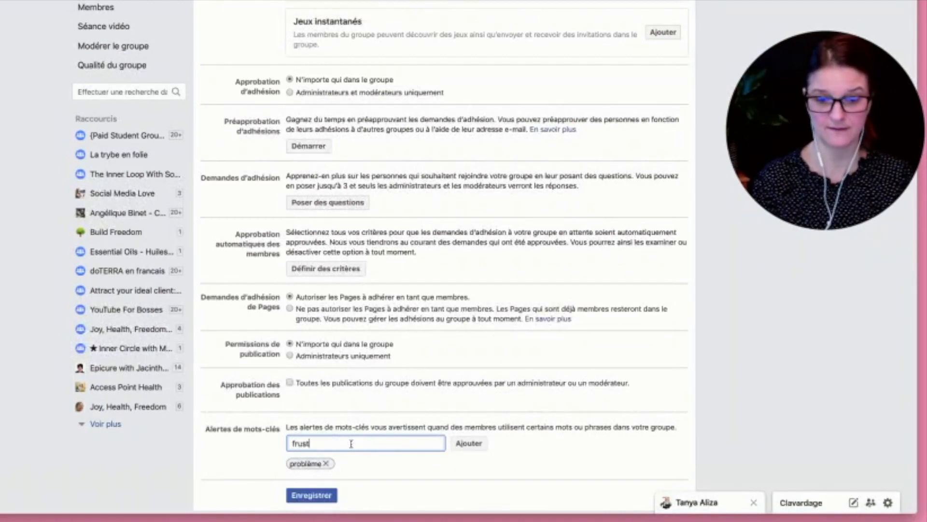
text(ration)
key(Return)
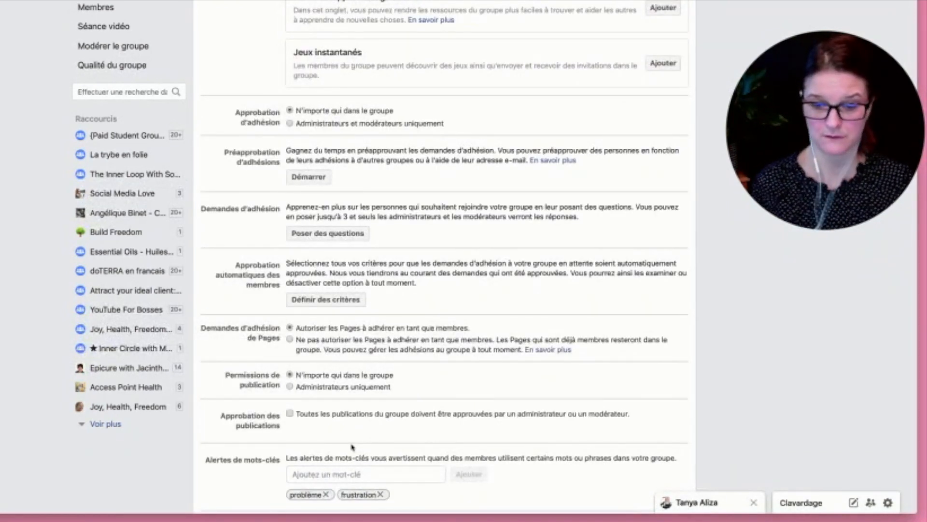
click(321, 476)
text(f)
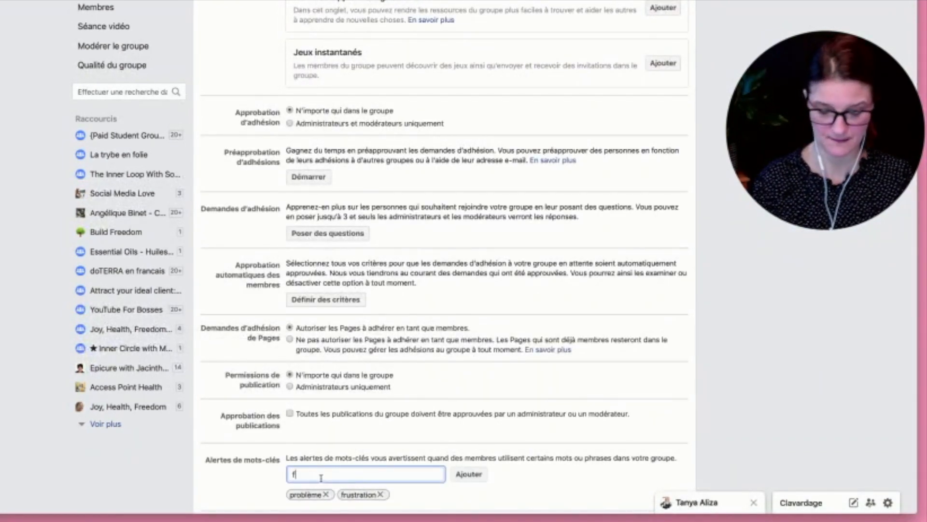
text(rustré)
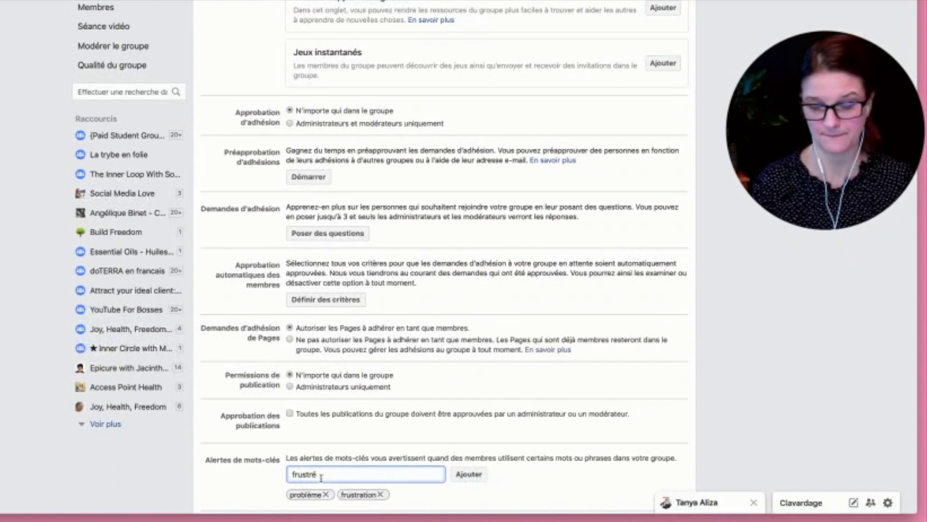
key(Return)
Step: Add "solution" and "comment" to the group's keyword alerts and save the group settings
scroll(314, 471, up, 5)
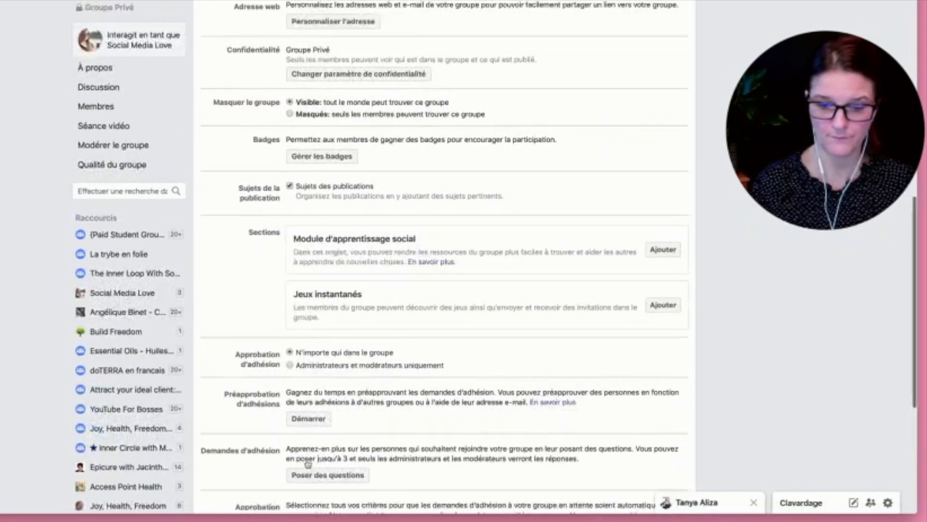
scroll(308, 464, down, 6)
click(315, 428)
text(solution)
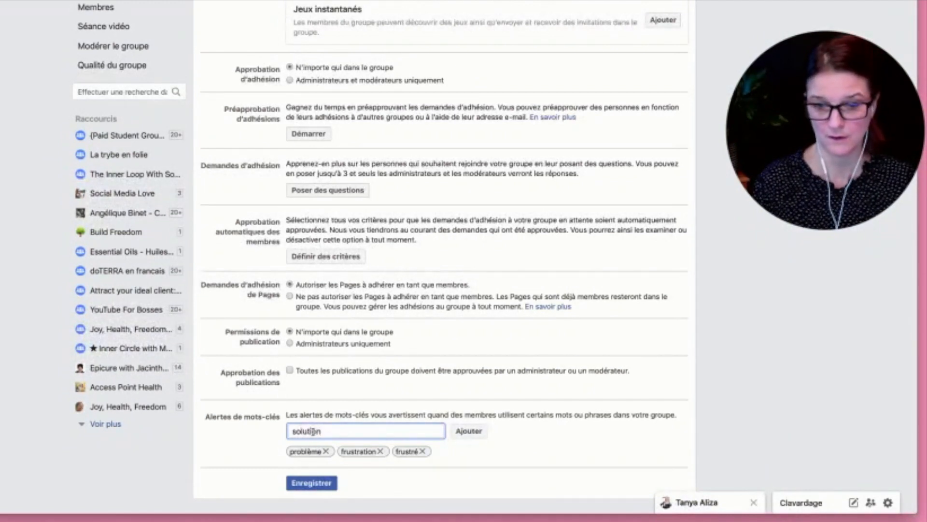
key(Return)
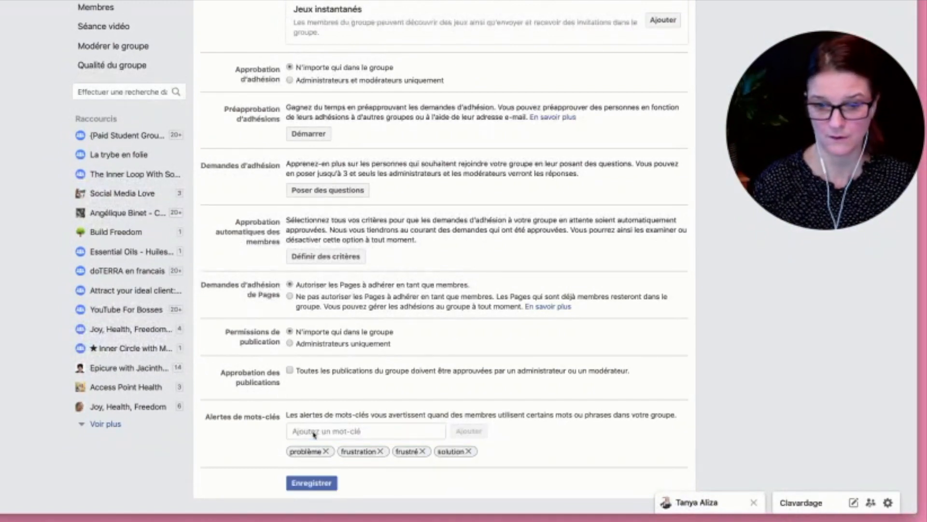
text(comment)
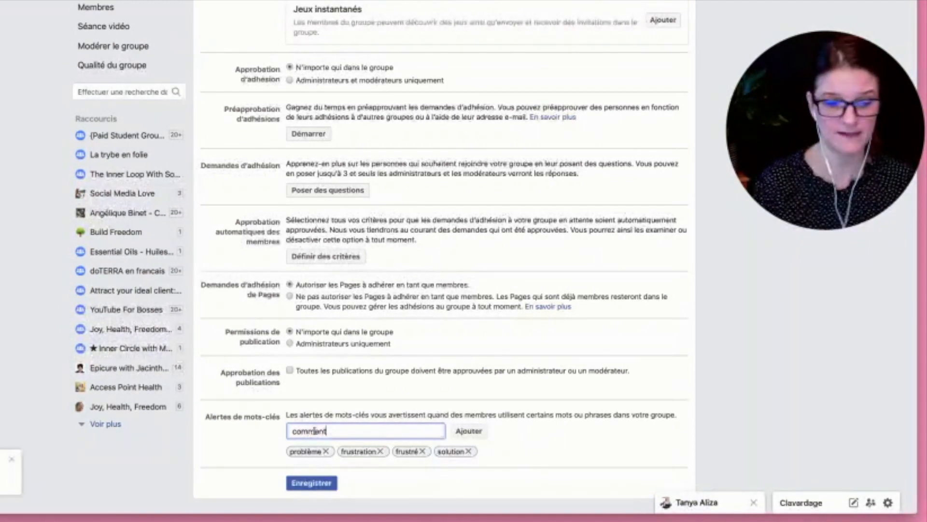
key(Return)
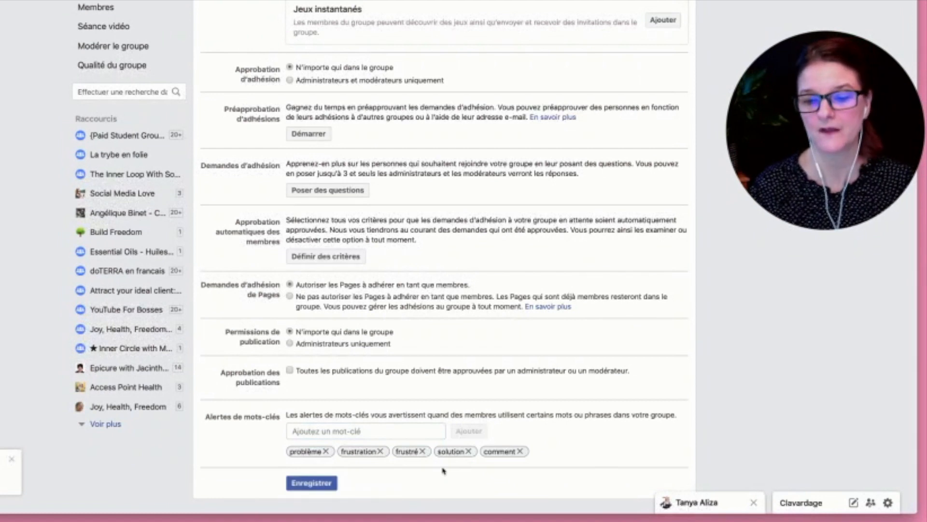
click(302, 484)
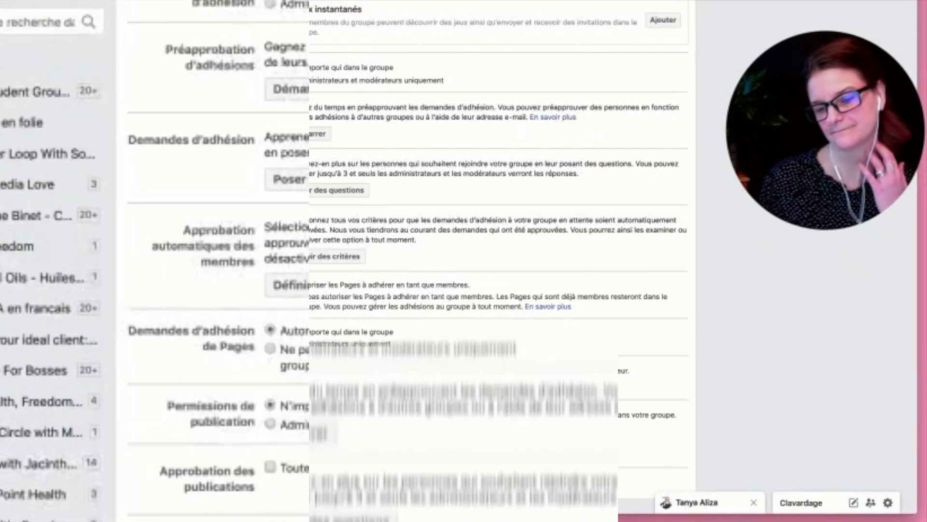
Step: Reopen the group settings and add the Module d'apprentissage social section to the group
scroll(491, 457, up, 15)
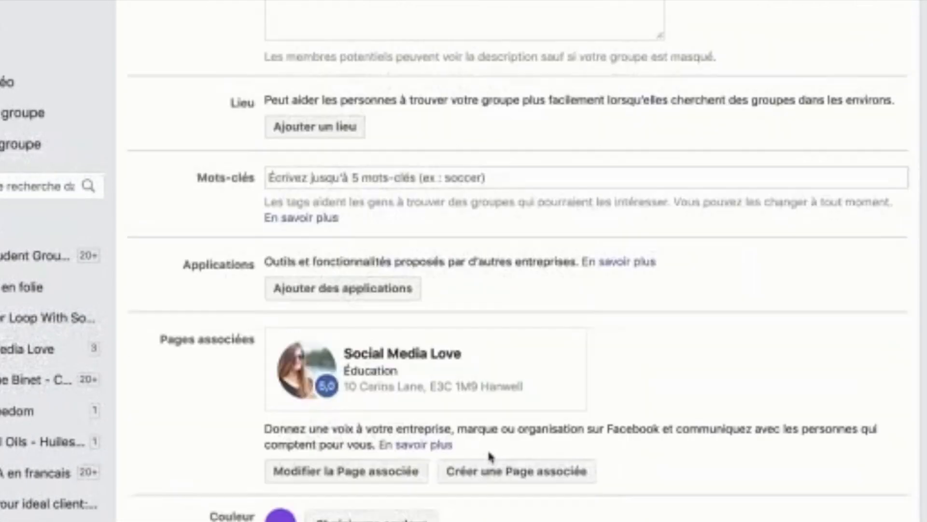
scroll(491, 457, up, 10)
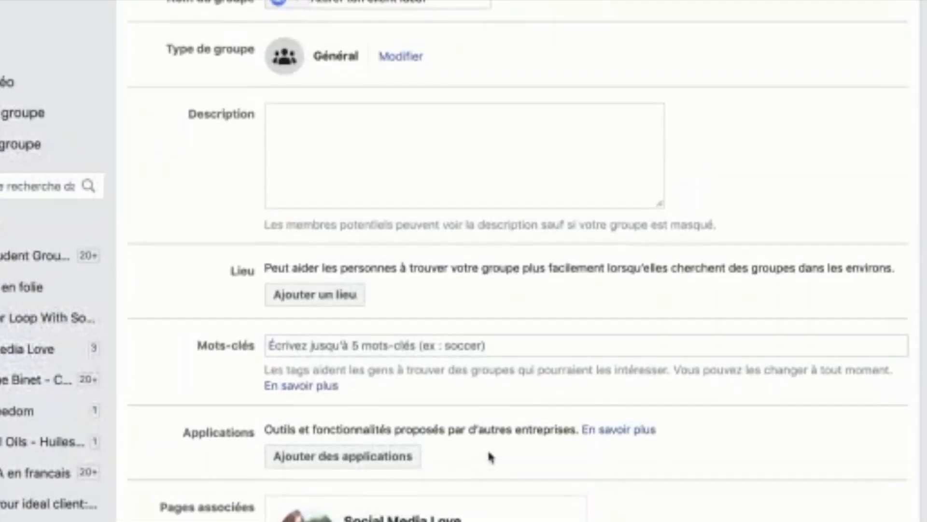
click(440, 167)
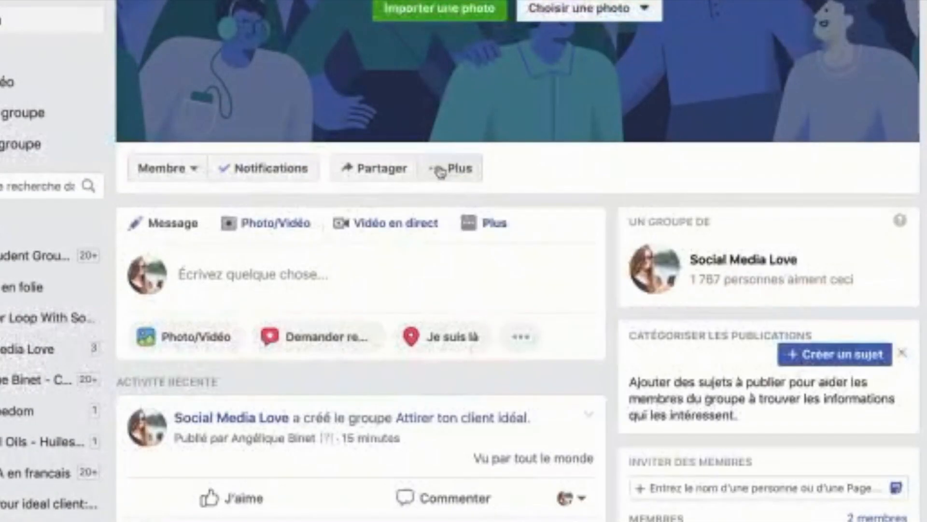
click(437, 169)
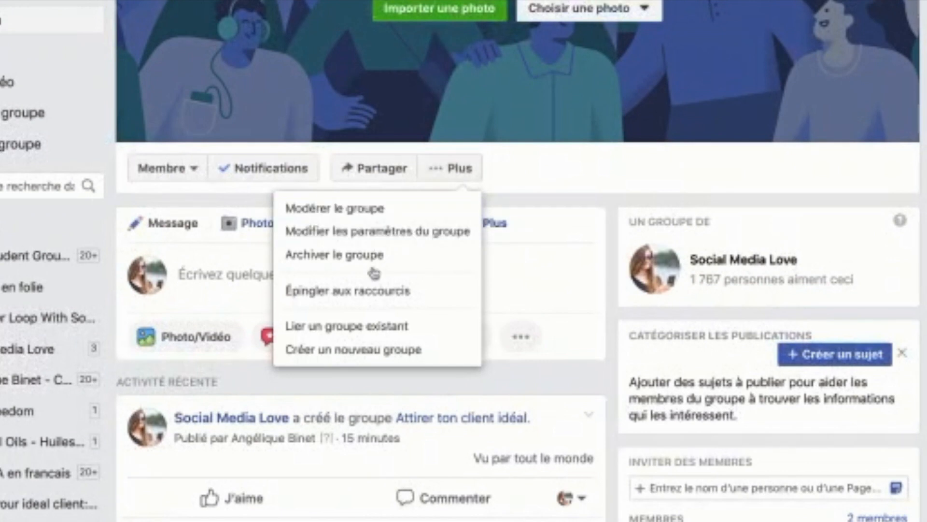
scroll(352, 248, down, 5)
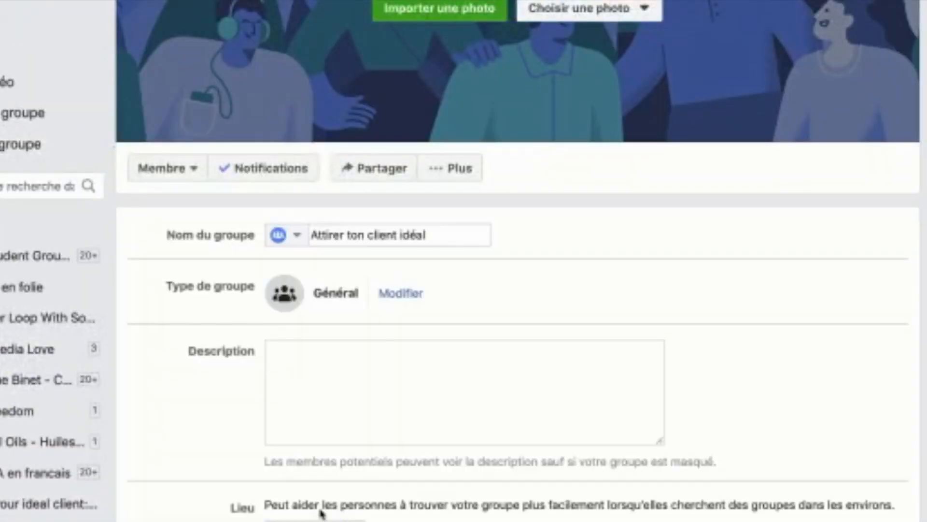
scroll(321, 513, down, 15)
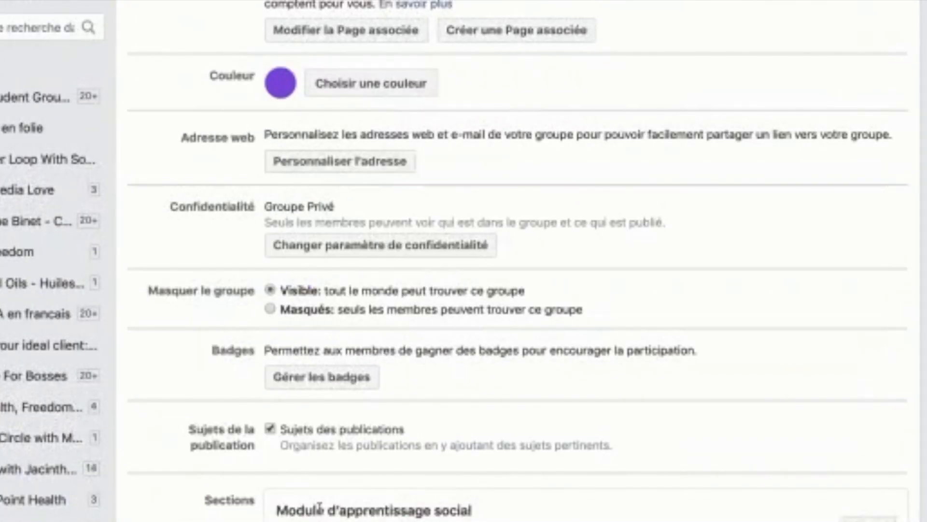
scroll(319, 507, down, 2)
scroll(319, 507, down, 1)
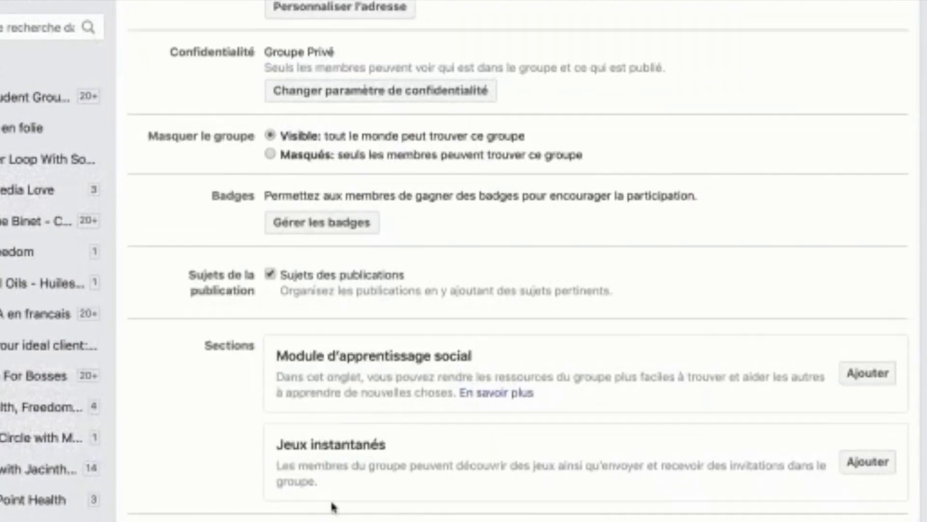
click(878, 379)
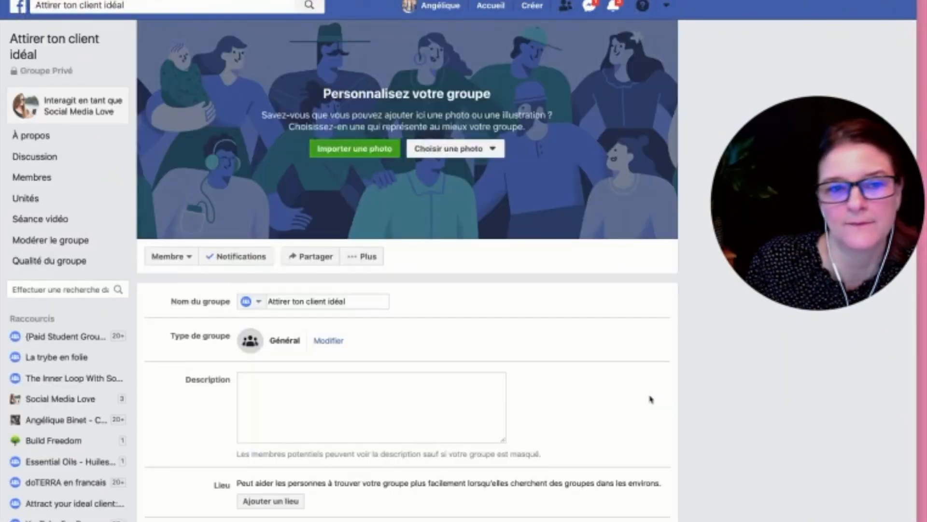
Step: Open the group's Unités section and read through what the social learning modules allow
click(24, 199)
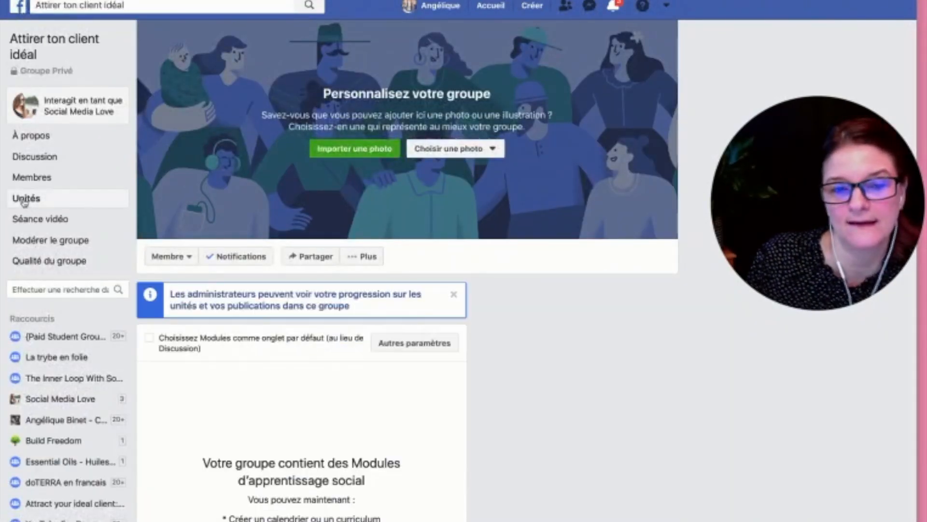
scroll(326, 407, down, 2)
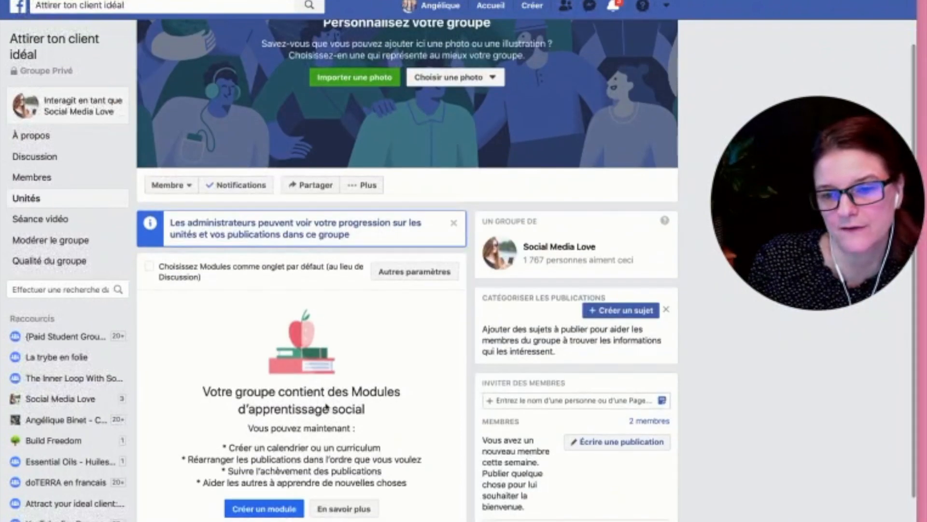
scroll(327, 407, down, 1)
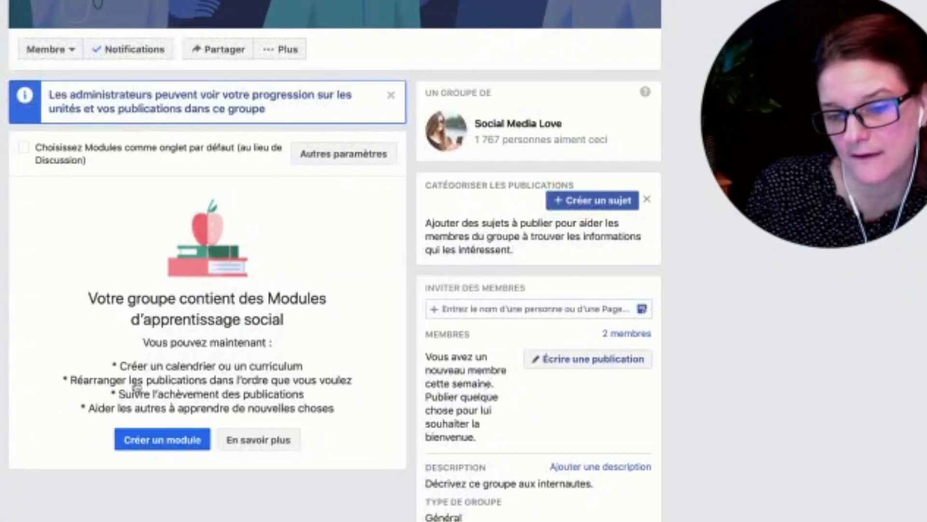
drag(128, 365, 305, 367)
click(106, 383)
drag(72, 383, 294, 392)
click(217, 404)
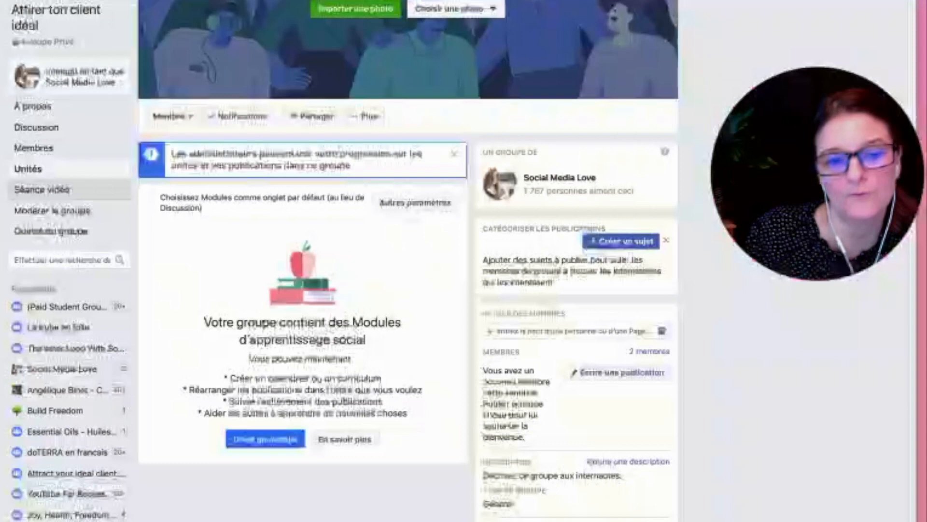
Step: Review the administrator activity and moderation options under Modérer le groupe, and view the Qualité du groupe page
click(55, 212)
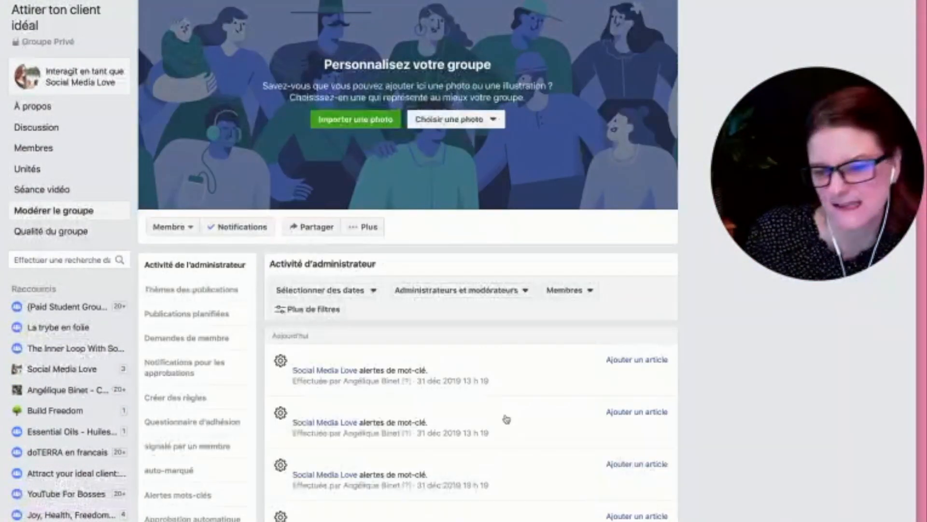
scroll(507, 418, down, 3)
scroll(507, 420, down, 3)
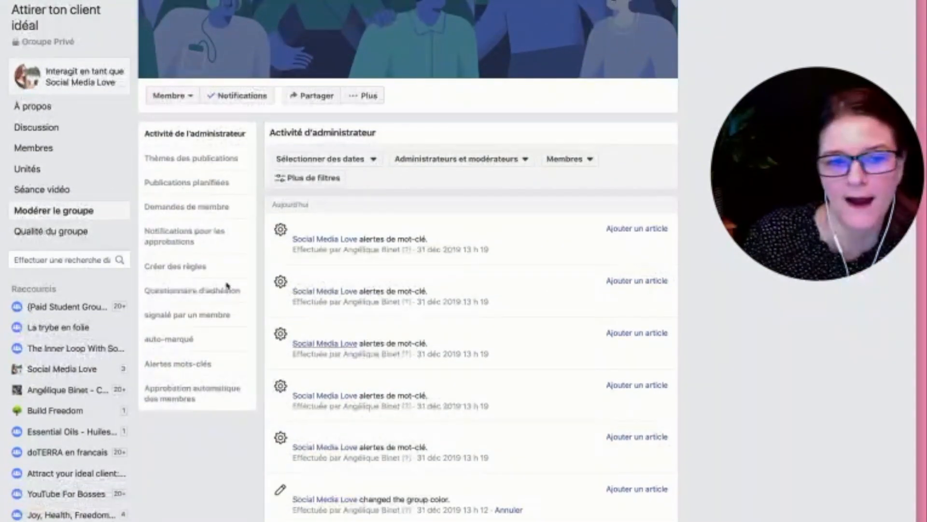
click(31, 233)
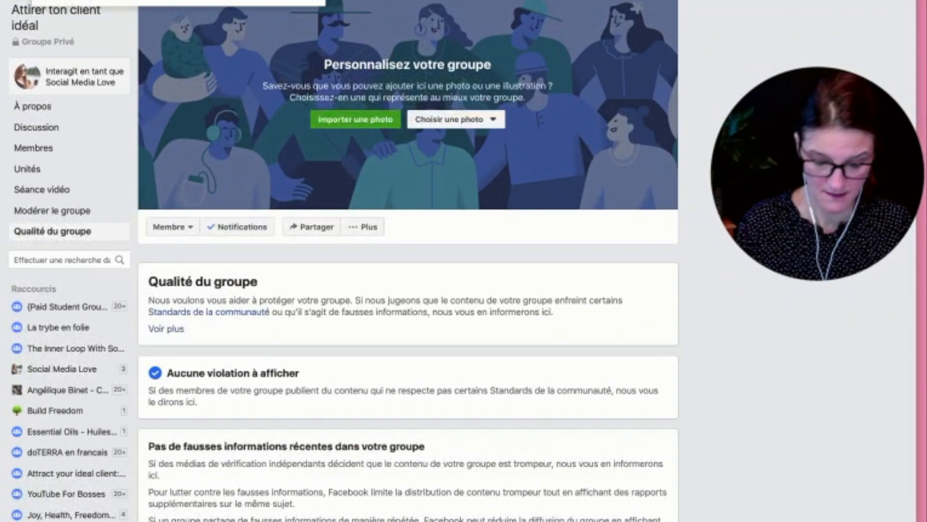
Step: Search Facebook for "att" and open the existing group "Attract your ideal client: Facebook and Instagram"
key(BackSpace)
key(BackSpace)
text(att)
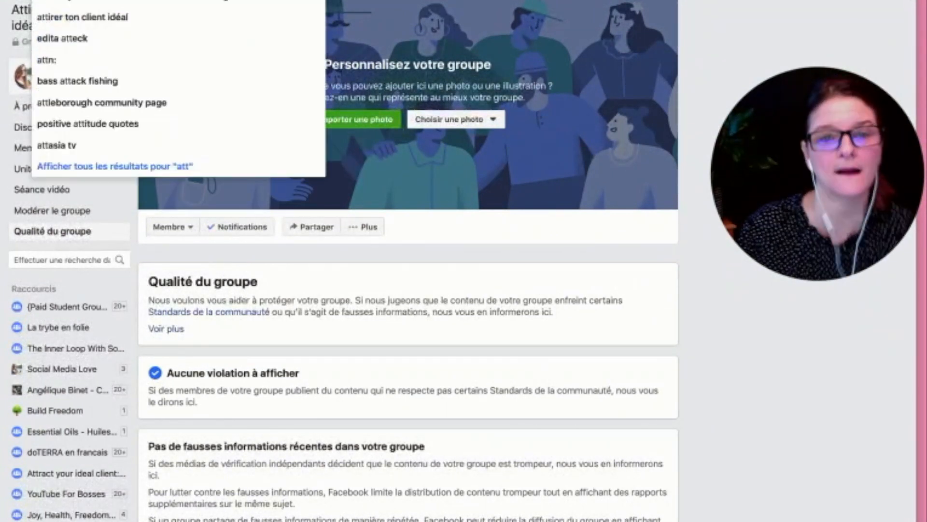
click(115, 2)
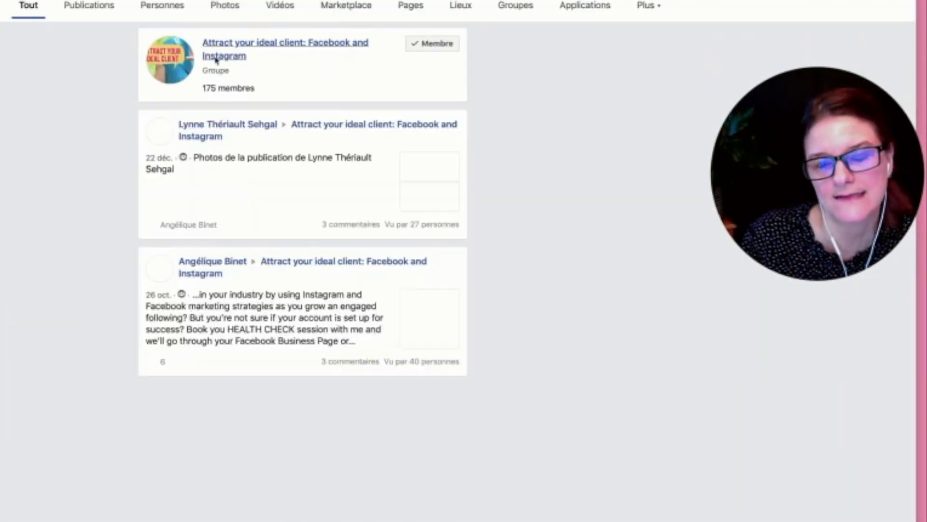
click(216, 57)
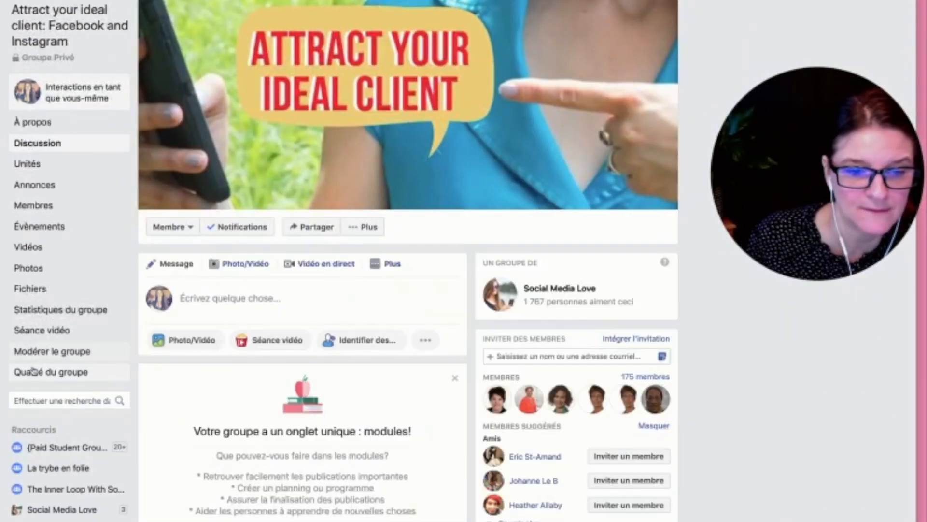
Step: Open the group's Statistiques du groupe and examine its member growth and activity figures
click(51, 310)
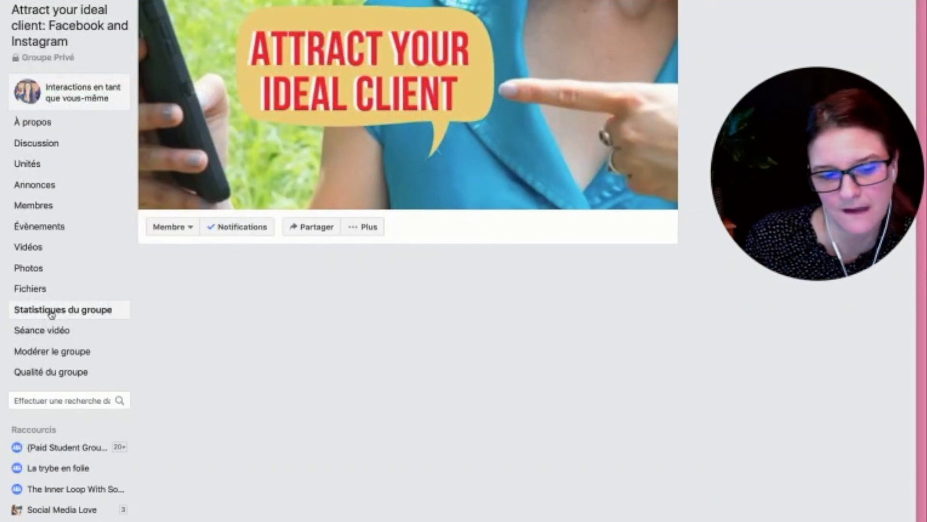
scroll(314, 388, down, 5)
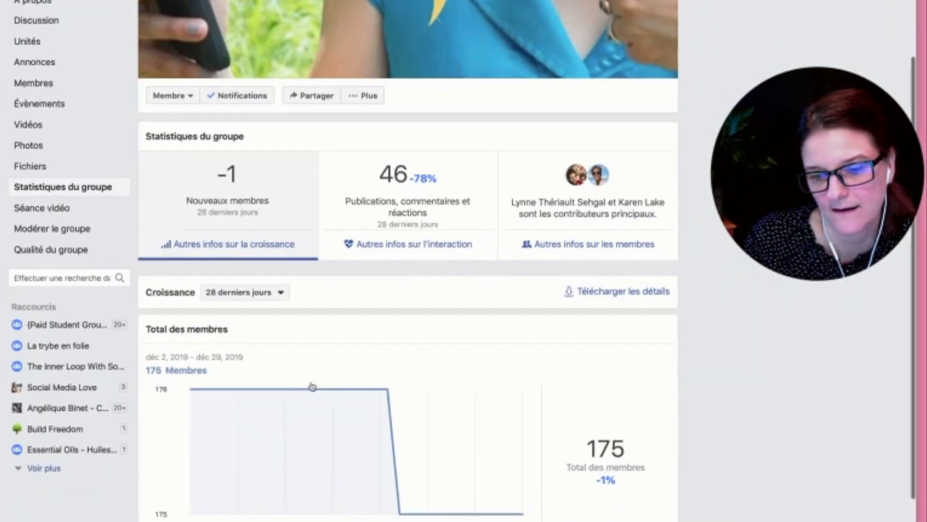
scroll(312, 386, down, 3)
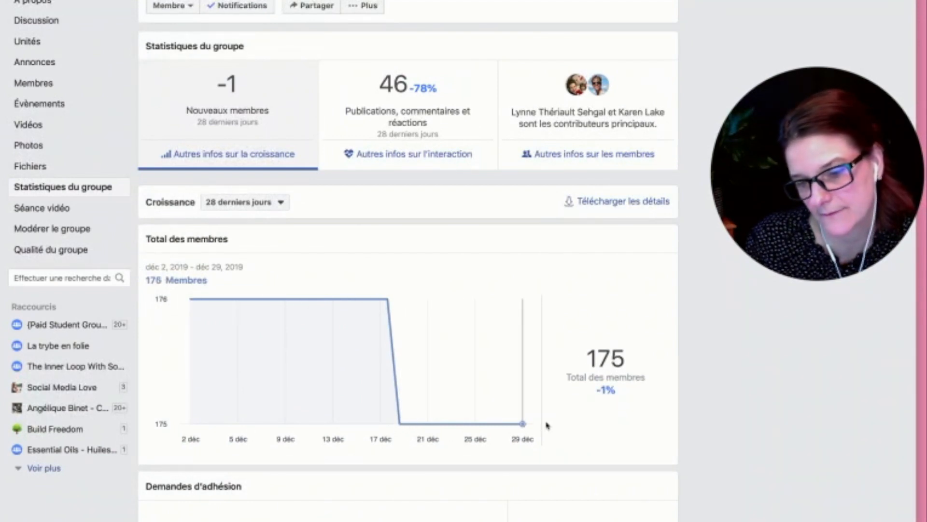
scroll(433, 393, down, 1)
scroll(431, 400, up, 10)
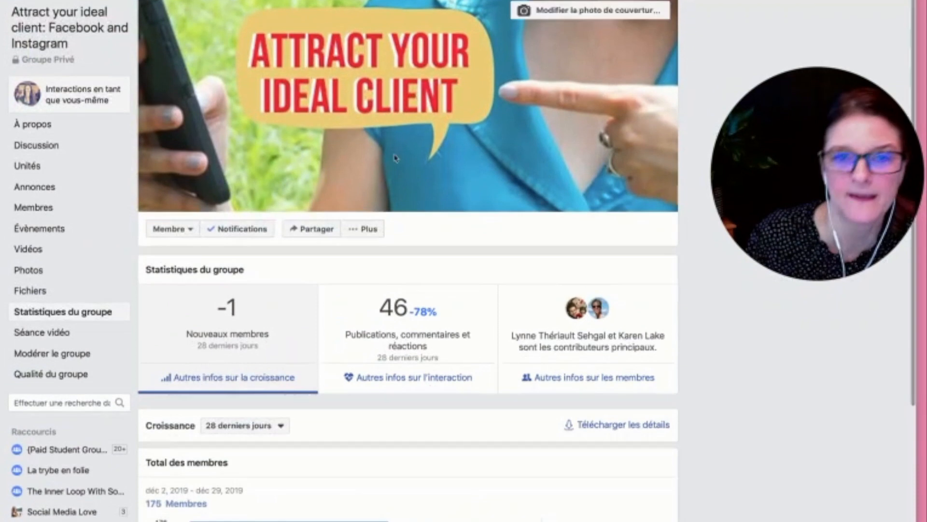
Step: Search Facebook for "agran" and open the group "Agrandir son audience : Facebook et Instagram"
click(179, 1)
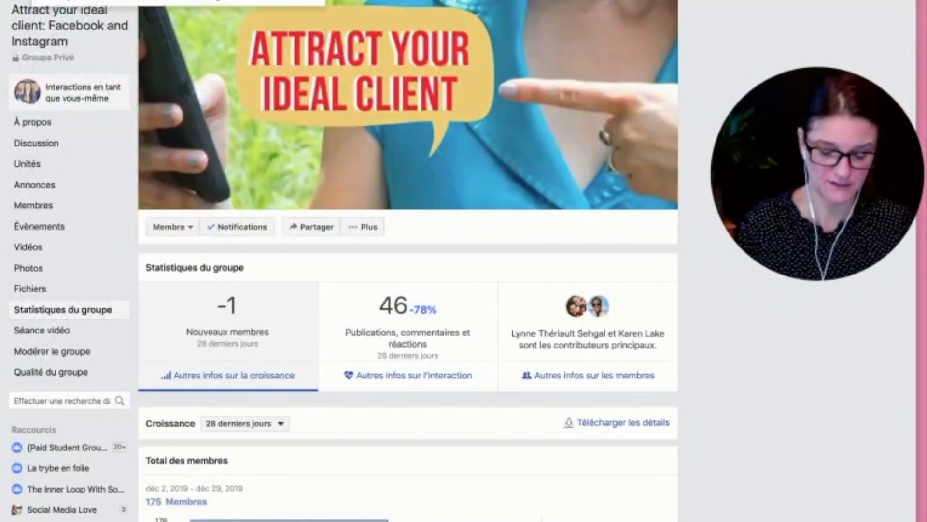
text(att)
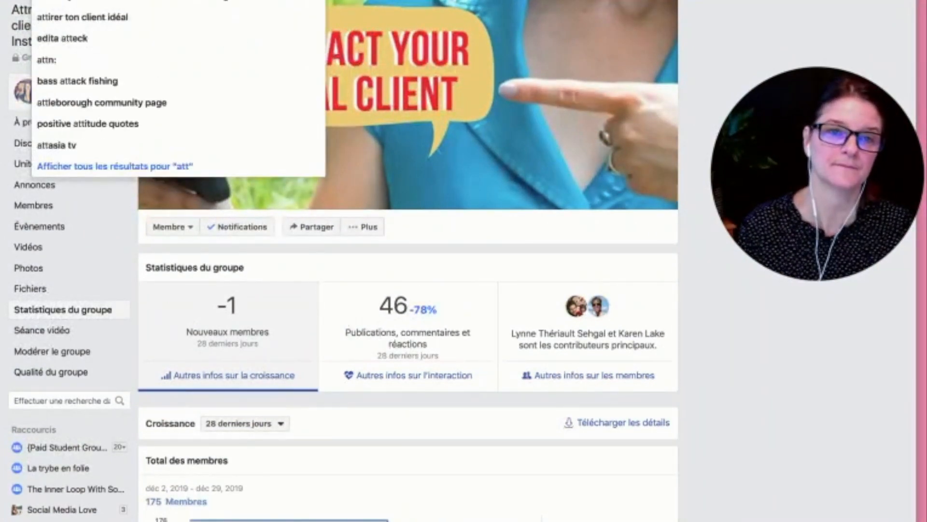
key(BackSpace)
key(BackSpace)
key(BackSpace)
text(agran)
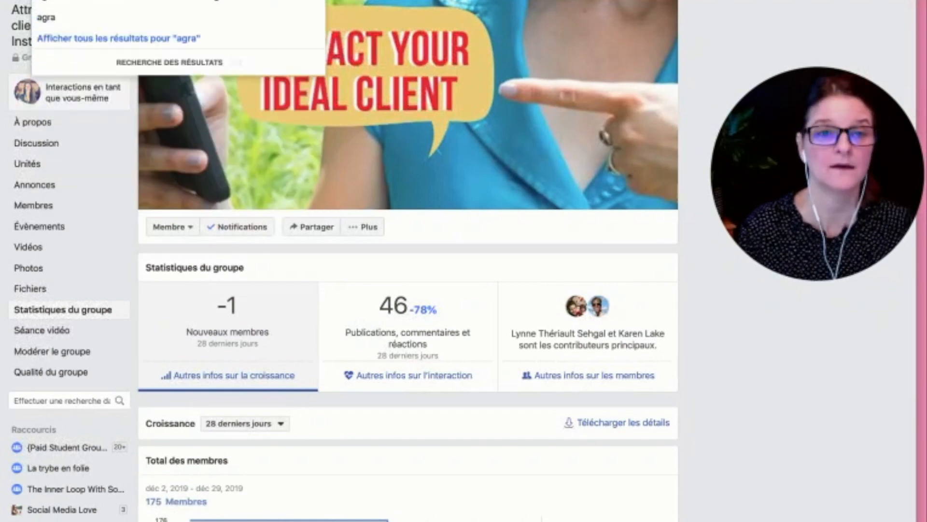
click(208, 1)
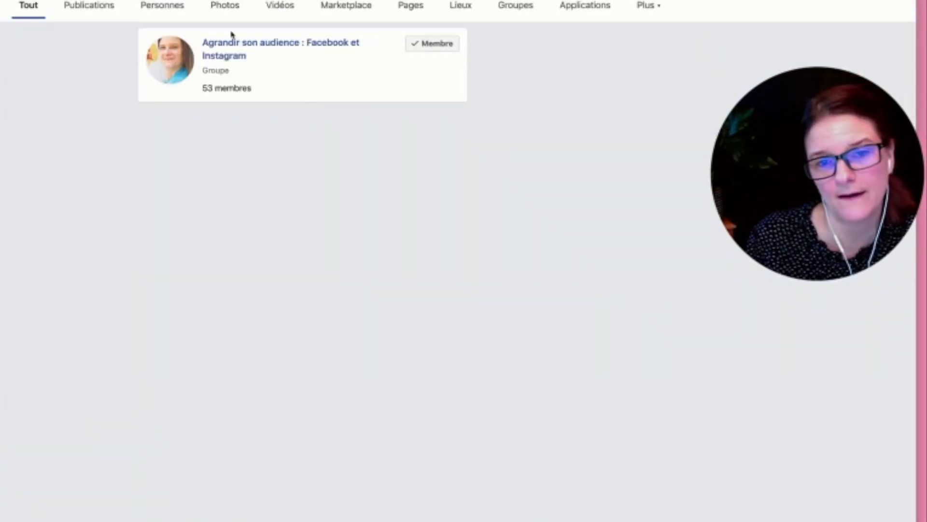
click(231, 45)
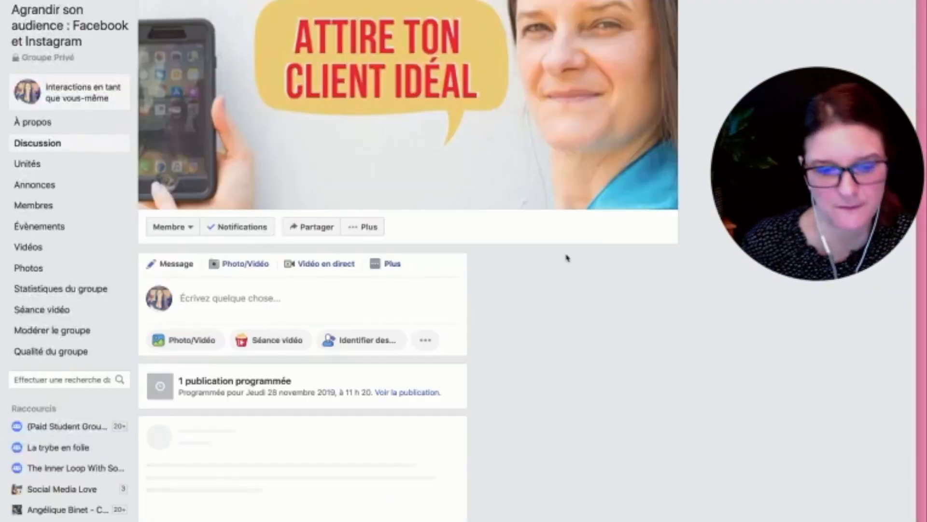
Step: Open the group's Statistiques du groupe and review the completion figures for its learning units
click(41, 290)
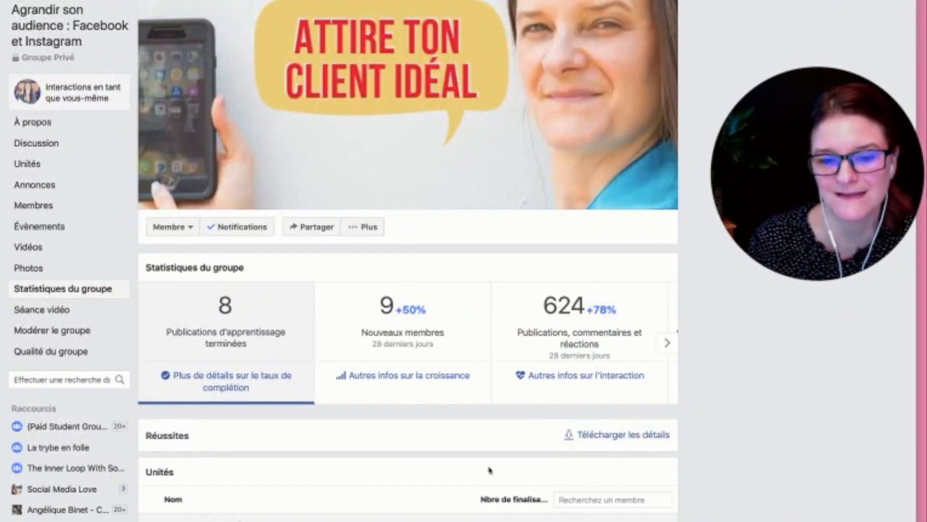
scroll(430, 502, down, 3)
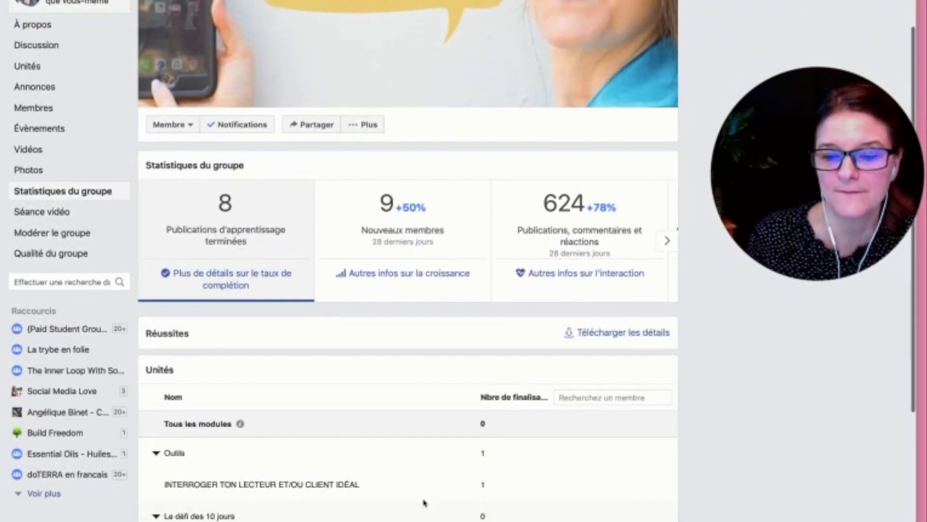
scroll(424, 503, up, 3)
scroll(424, 503, down, 1)
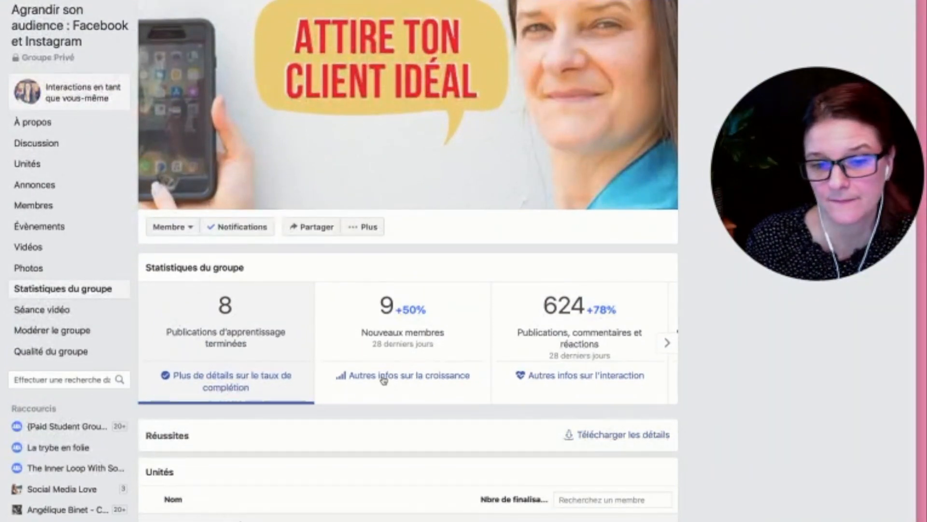
Step: Show the detailed interaction statistics and examine publications, active members, busiest days and hours, and the top posts
click(582, 381)
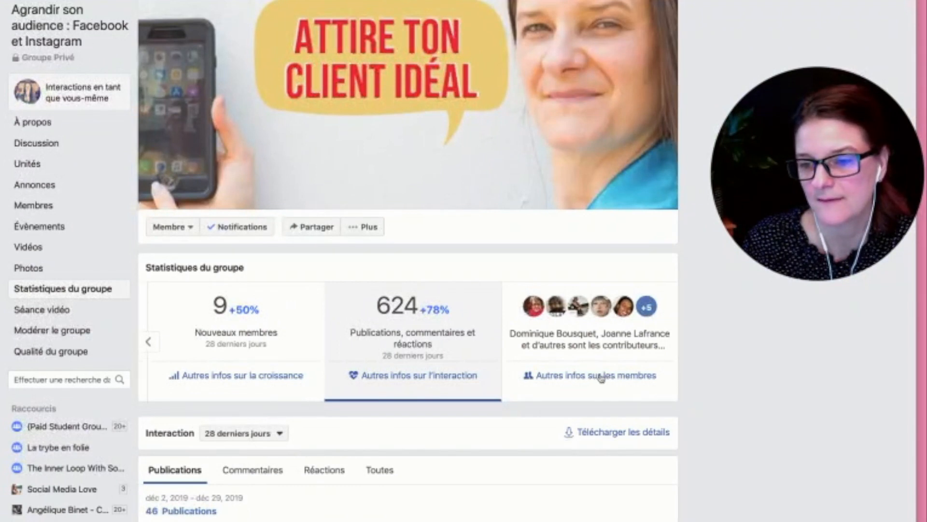
scroll(600, 379, down, 12)
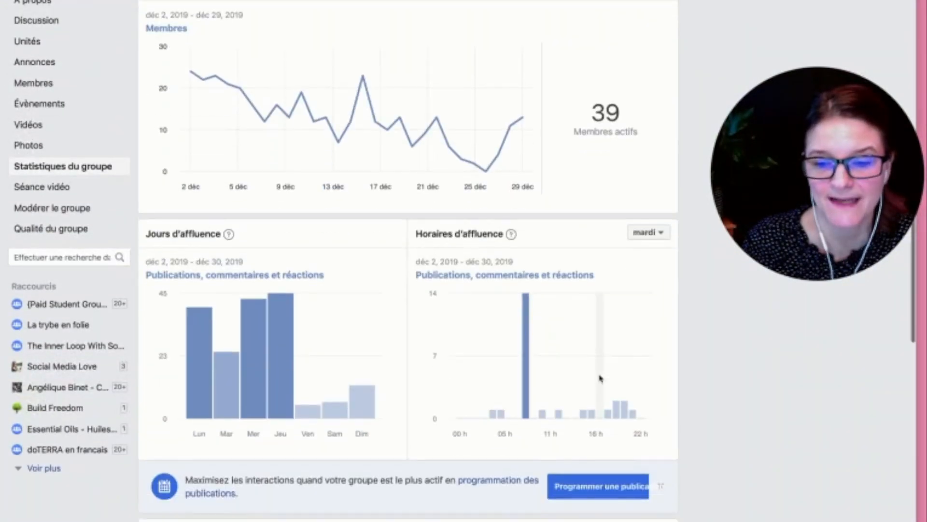
scroll(601, 378, down, 2)
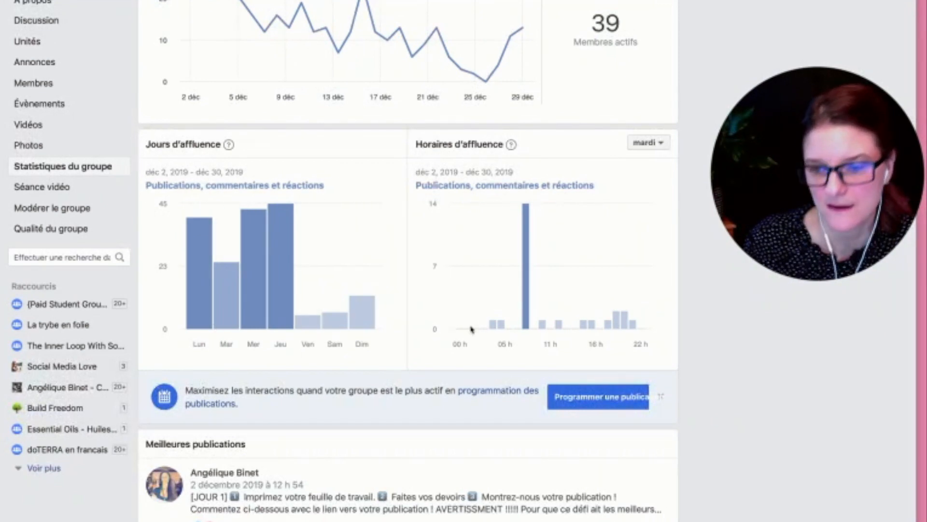
scroll(530, 327, down, 4)
scroll(530, 327, up, 11)
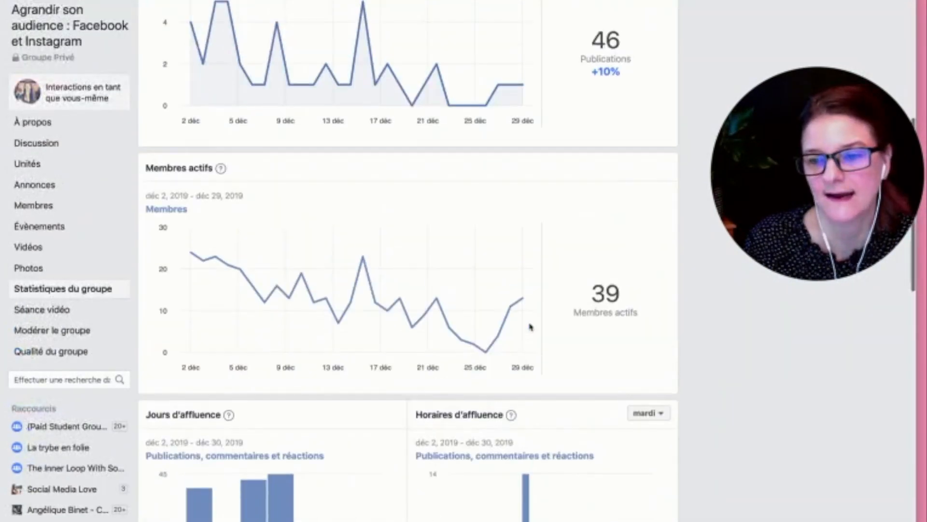